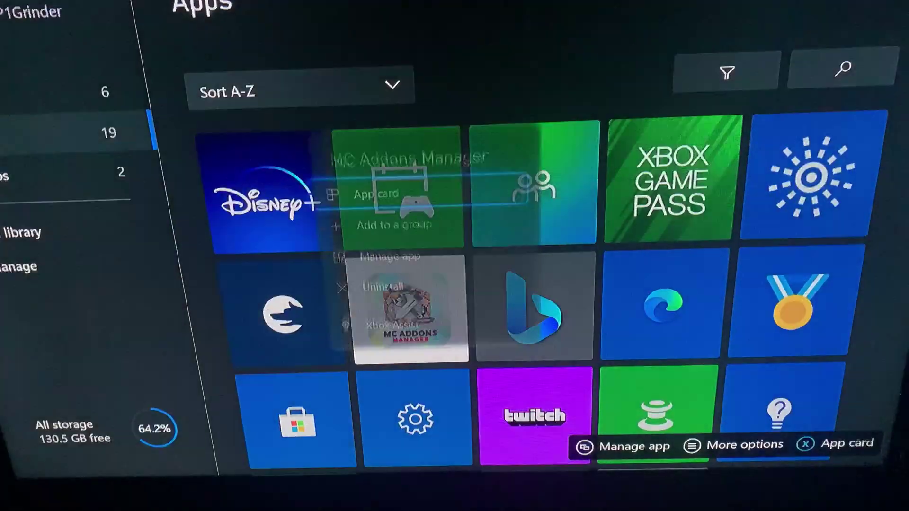
key(Down)
key(Down)
View MC Addons Manager's page in the Microsoft Store through its Manage app options.
key(Return)
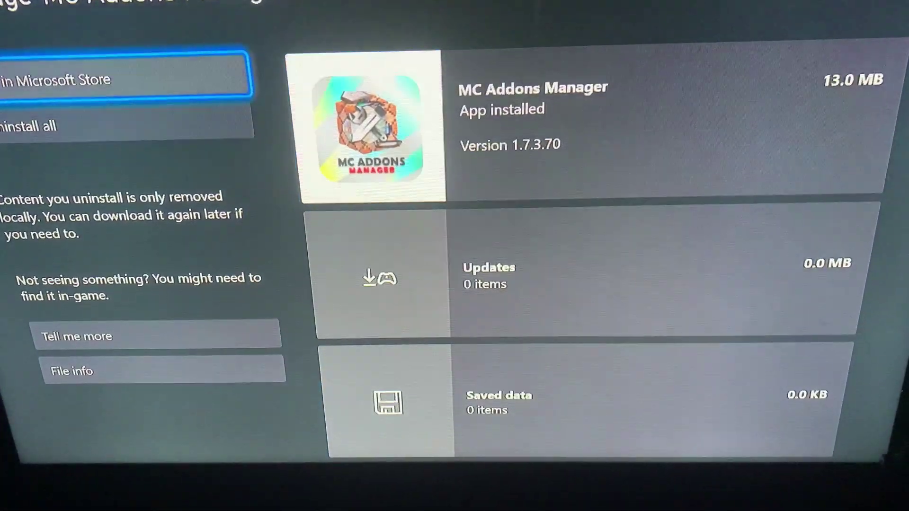
key(Return)
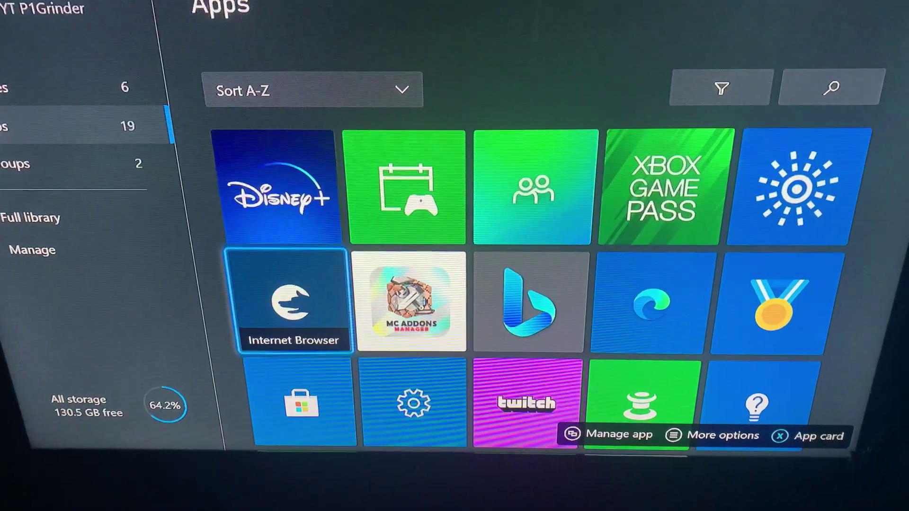
Open Manage app for Internet Browser and view its Microsoft Store page.
key(Menu)
key(Down)
key(Down)
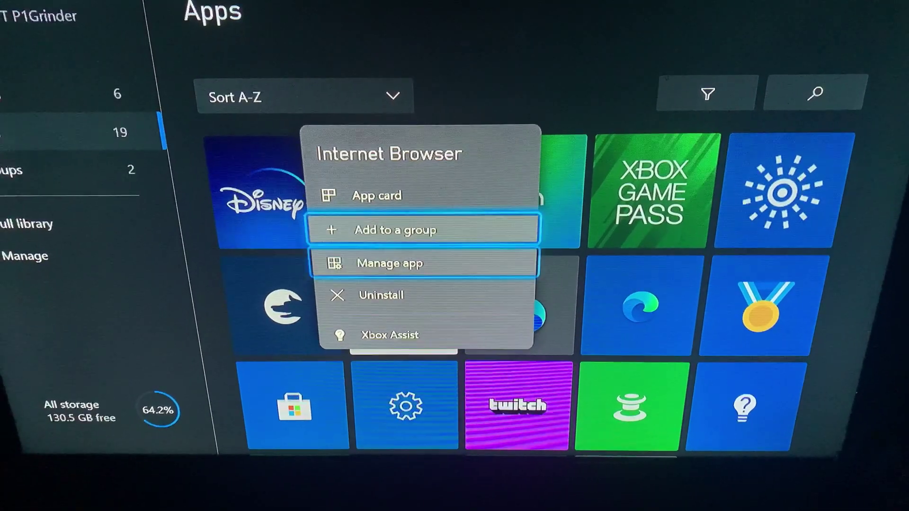
key(Return)
key(Left)
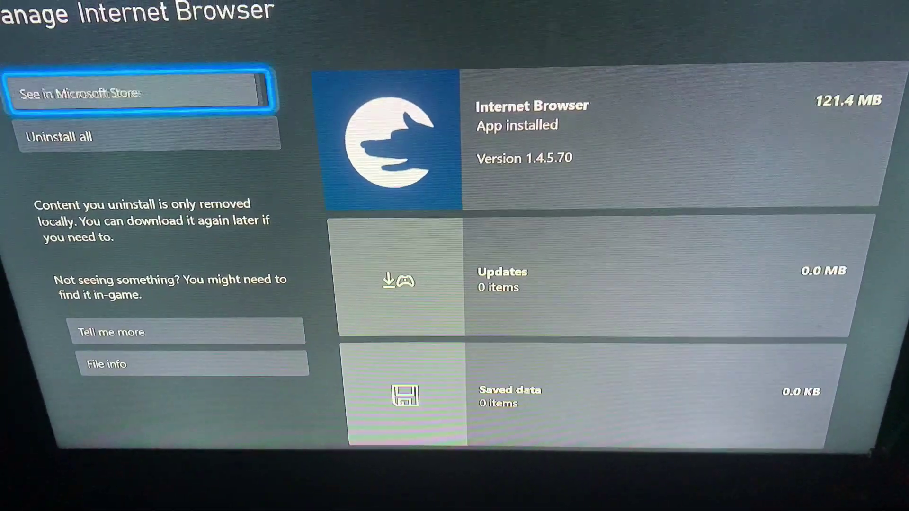
key(Return)
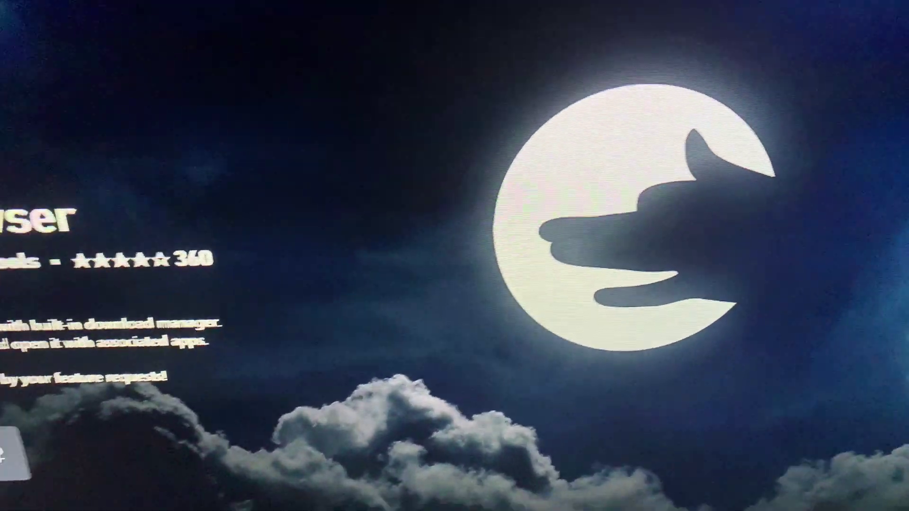
Search the console for 'Browser' with the on-screen keyboard, then clear the search text.
key(Down)
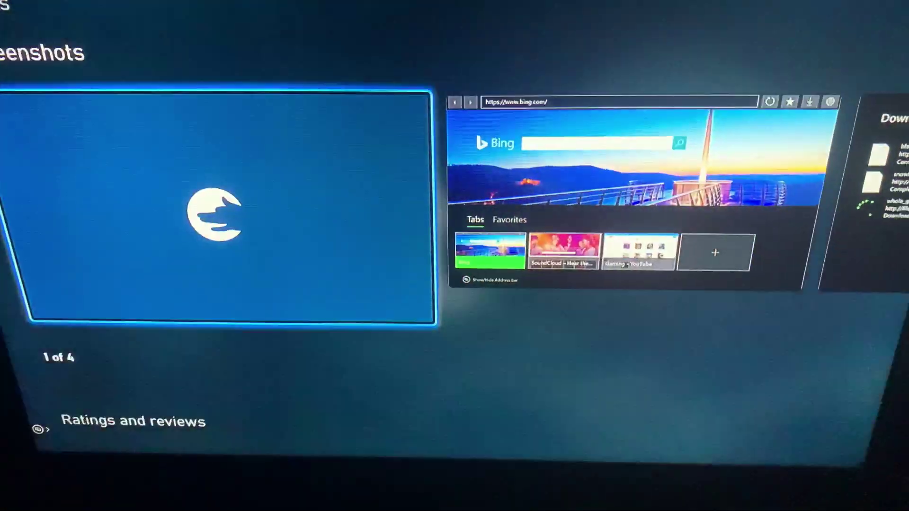
key(Down)
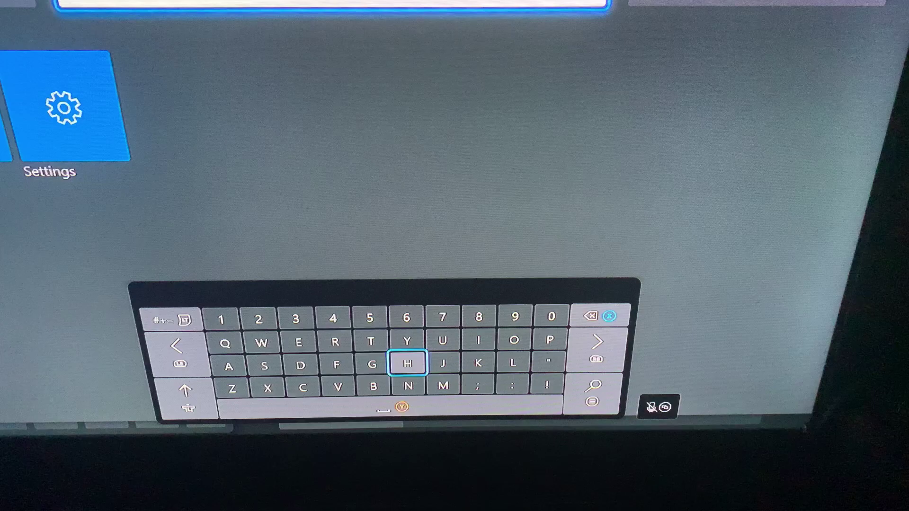
key(Left)
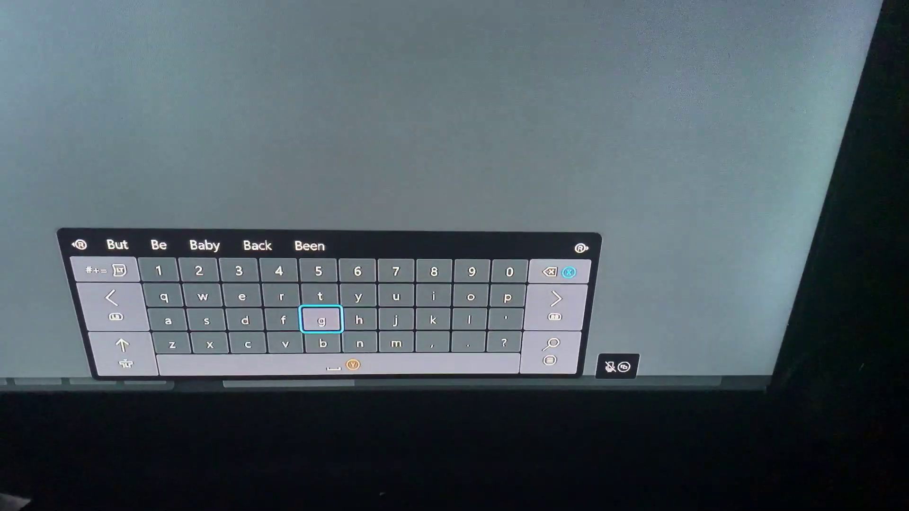
key(Up)
key(Left)
text(r)
key(Right)
key(Right)
key(Right)
key(Right)
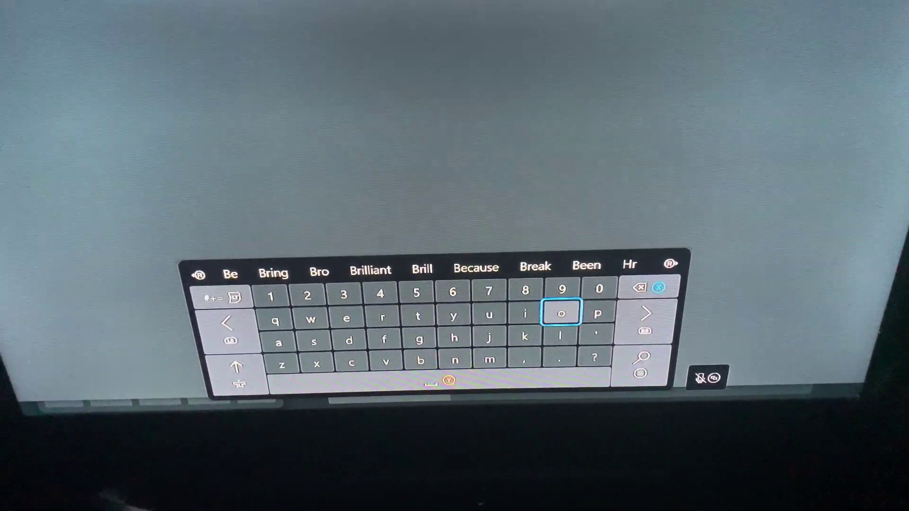
text(o)
key(Right)
key(Right)
key(Right)
key(Right)
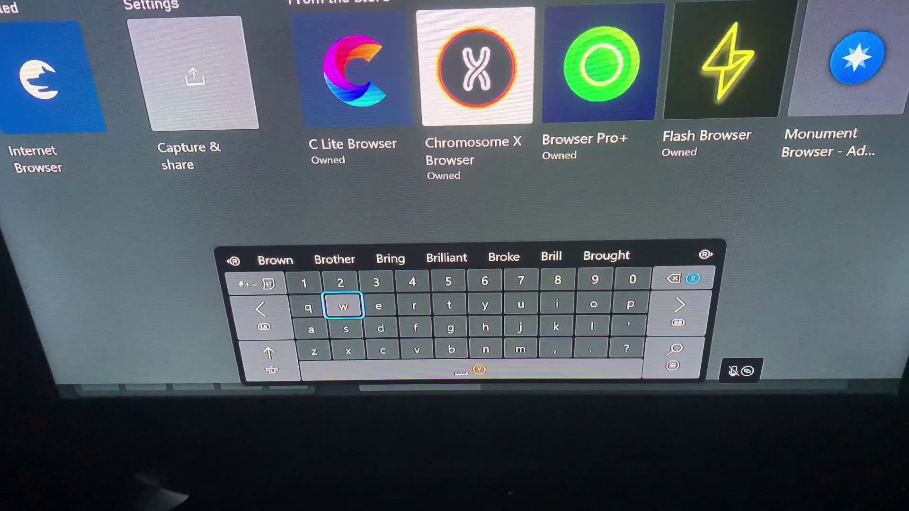
text(w)
key(Down)
text(s)
key(Up)
key(Right)
text(e)
key(Right)
text(r)
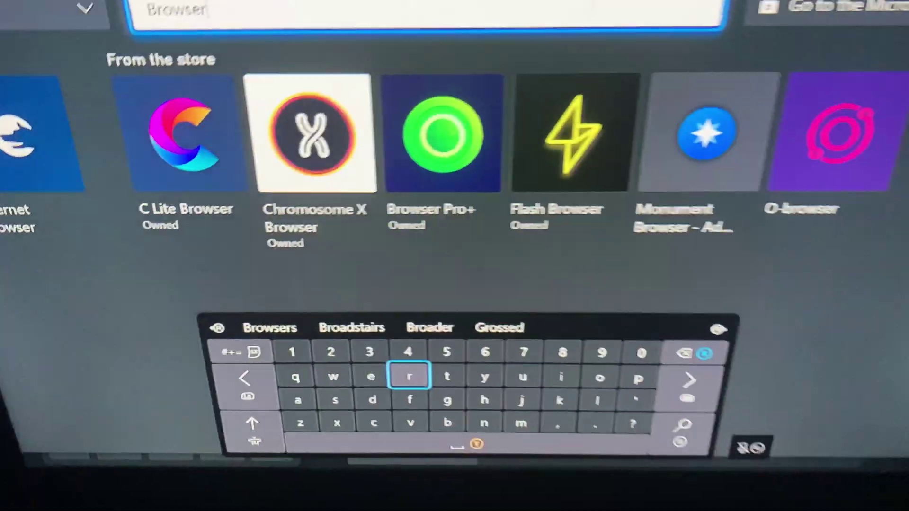
key(BackSpace)
key(BackSpace)
key(BackSpace)
key(BackSpace)
key(BackSpace)
key(BackSpace)
Search for 'Mc', browse the results, then bring up the console guide.
key(Down)
key(Down)
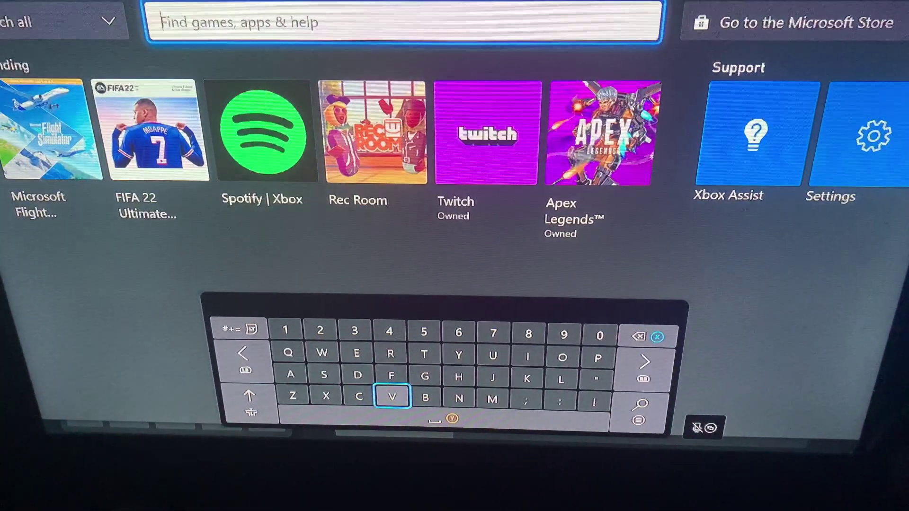
key(Right)
key(Right)
key(Right)
text(M)
key(Up)
key(Up)
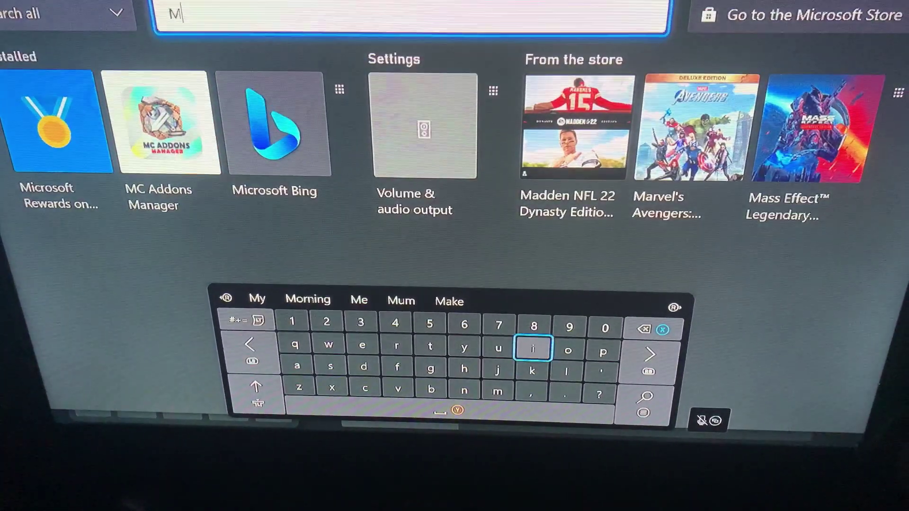
key(Left)
key(Left)
key(Left)
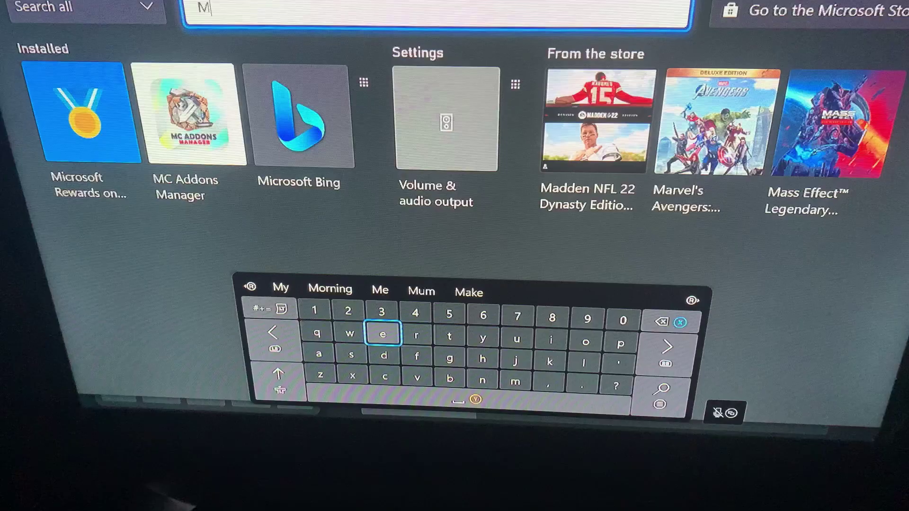
key(Left)
key(Left)
key(Down)
key(Right)
key(Right)
key(Down)
text(c)
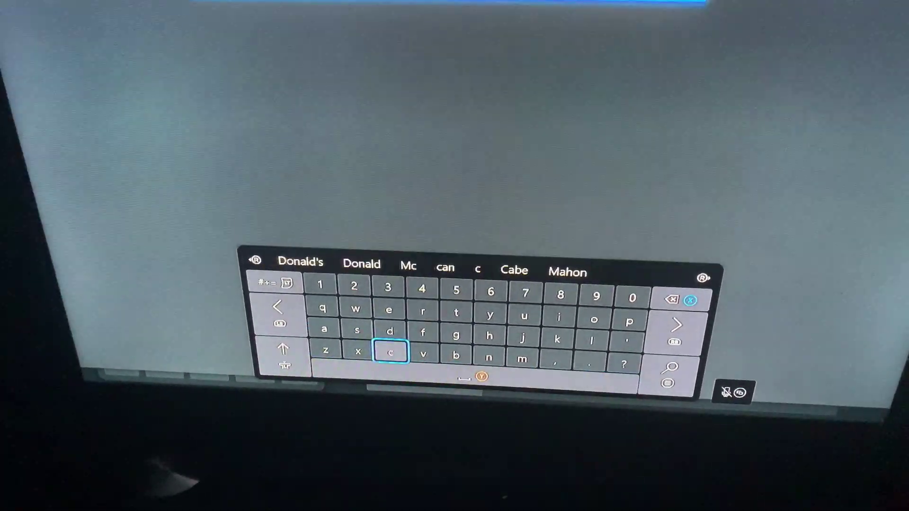
key(Up)
key(Left)
key(Left)
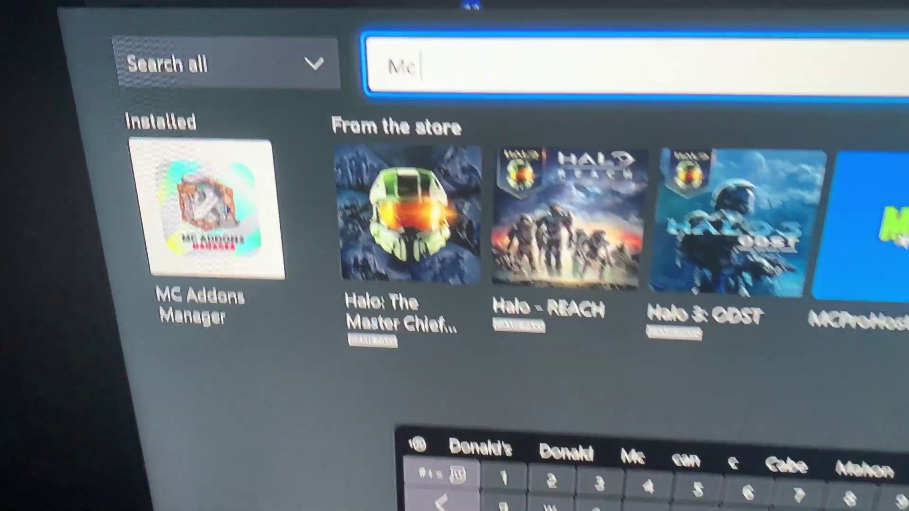
key(Escape)
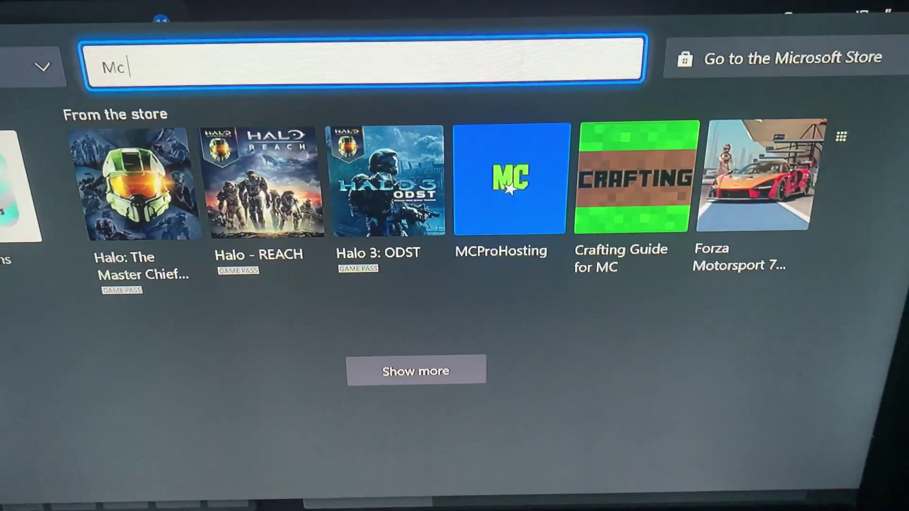
key(super)
Return to the Apps grid and launch MC Addons Manager.
key(Escape)
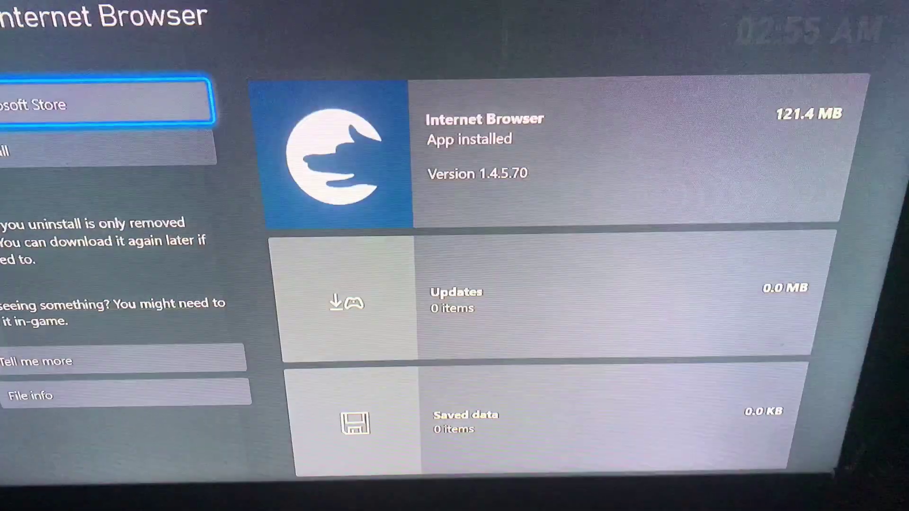
key(Escape)
key(Right)
key(Return)
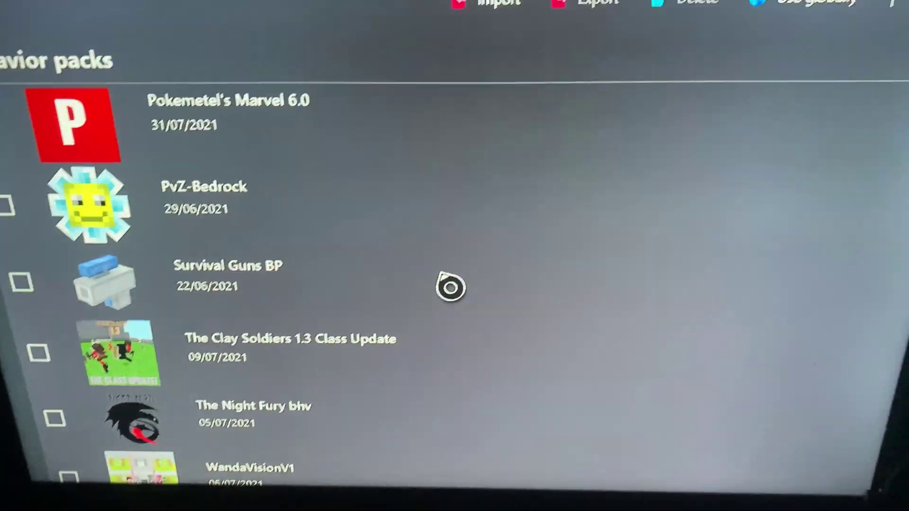
scroll(451, 313, down, 2)
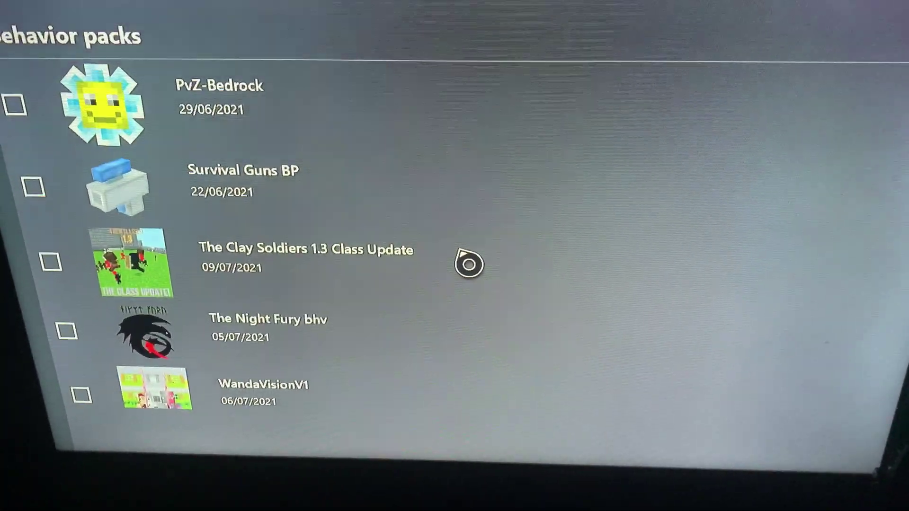
scroll(464, 265, up, 3)
scroll(464, 265, up, 3)
scroll(464, 265, up, 5)
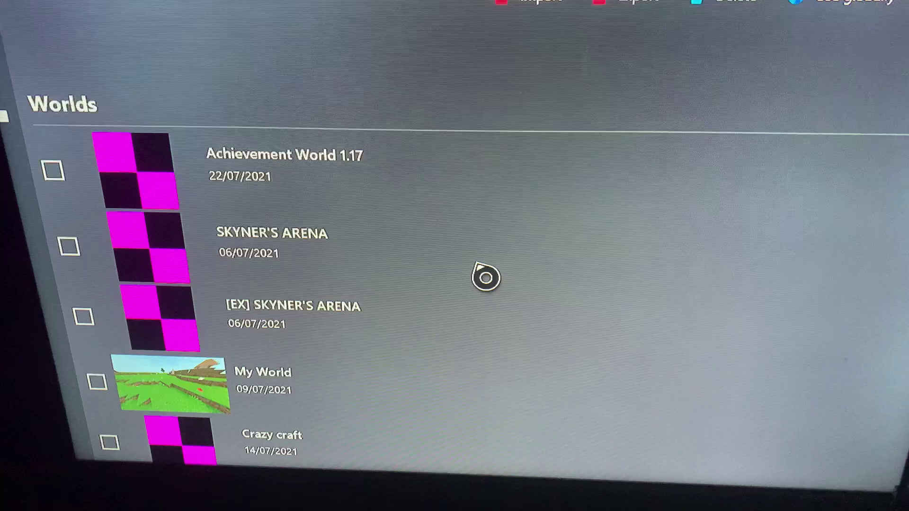
scroll(487, 266, down, 3)
scroll(487, 265, down, 4)
scroll(475, 284, down, 4)
scroll(466, 302, down, 3)
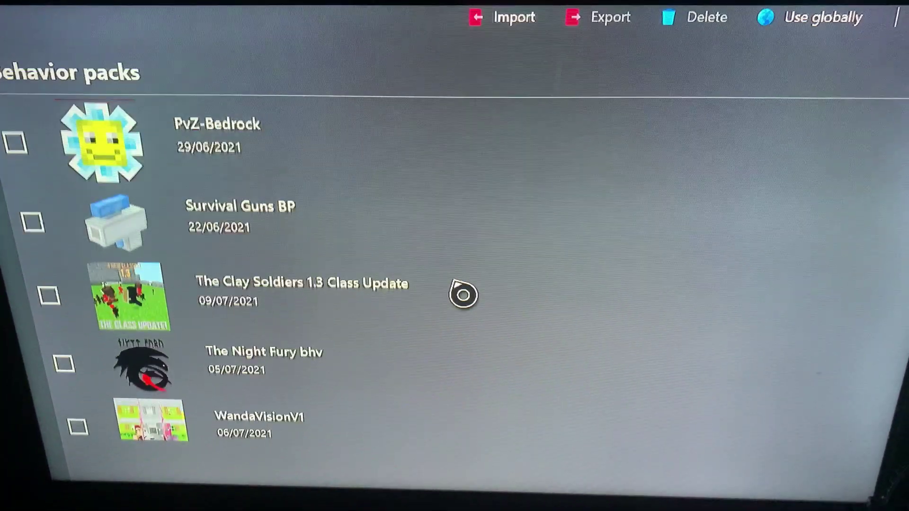
scroll(462, 292, up, 1)
Bring up the Xbox guide and browse its recent apps.
key(super)
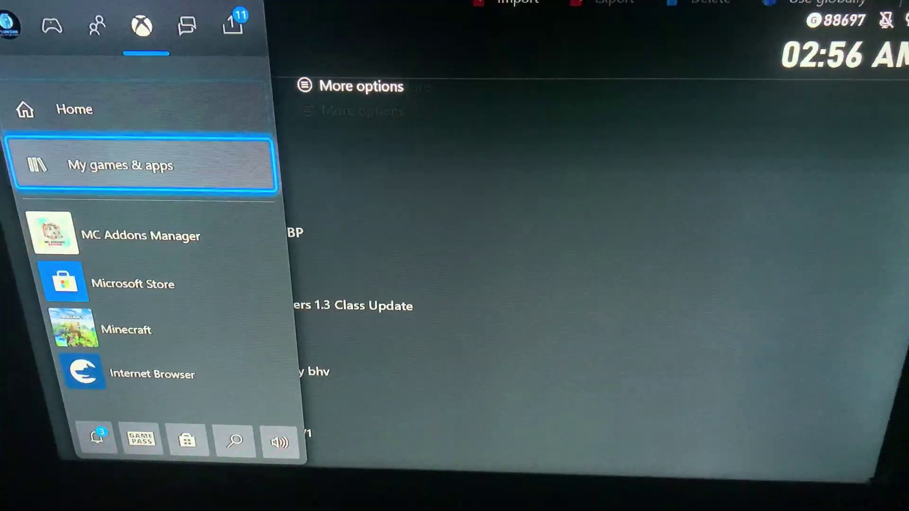
key(Down)
key(Up)
key(Down)
key(Down)
key(Down)
key(Down)
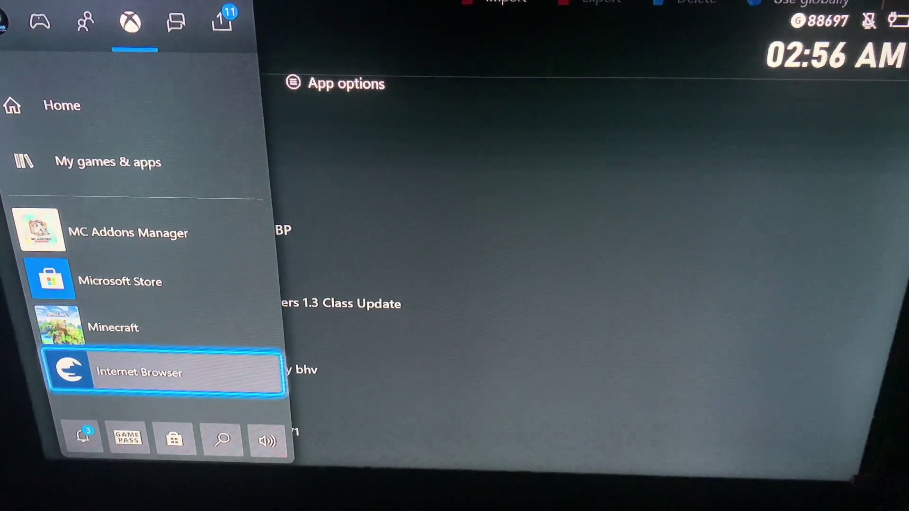
Launch the Internet Browser to reach the Google results for 'mcpedl'.
key(Return)
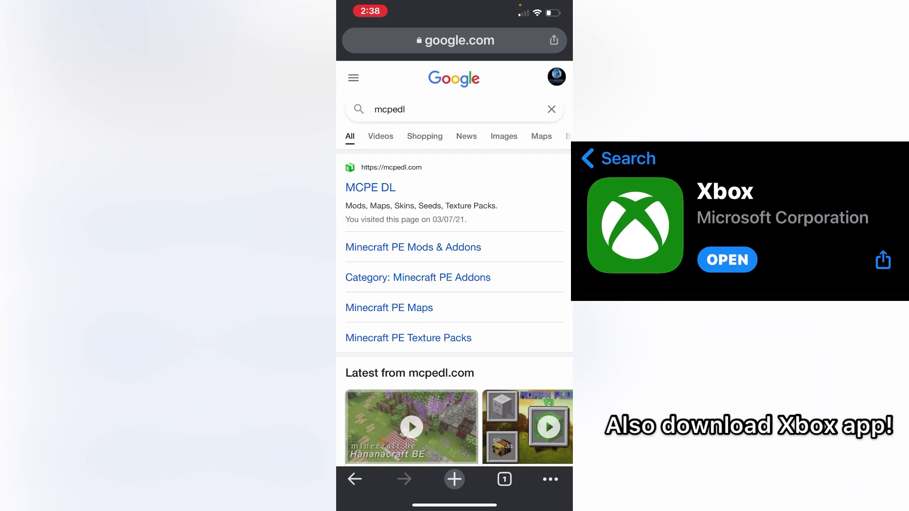
Open MCPE DL, accept its privacy consent, and go to the Minecraft PE Addons category.
click(370, 187)
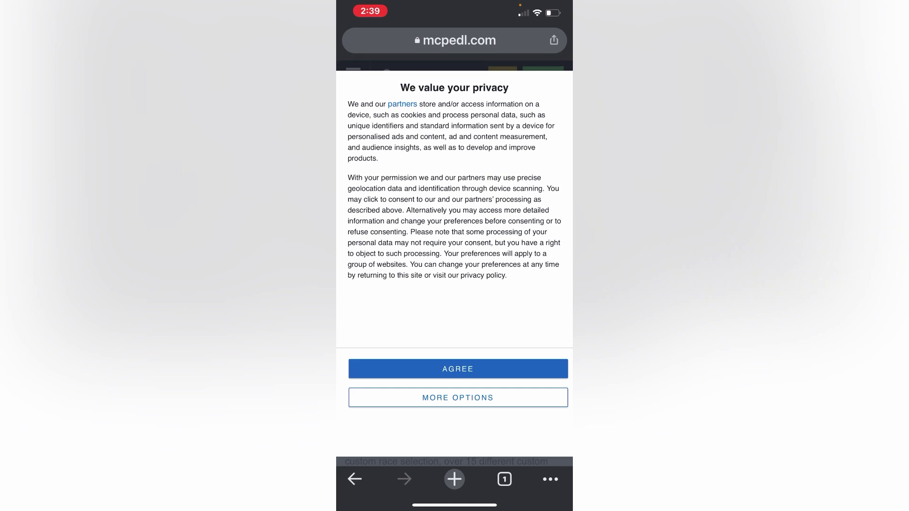
click(457, 369)
click(353, 75)
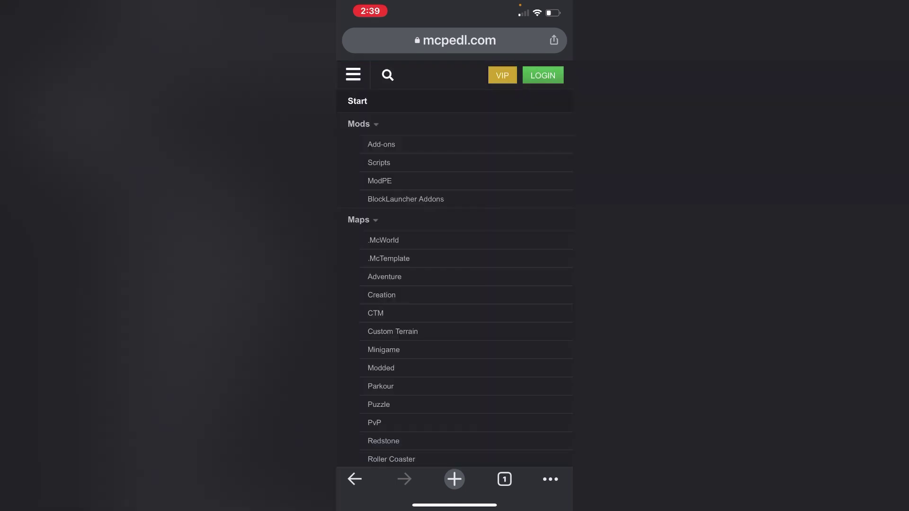
click(382, 144)
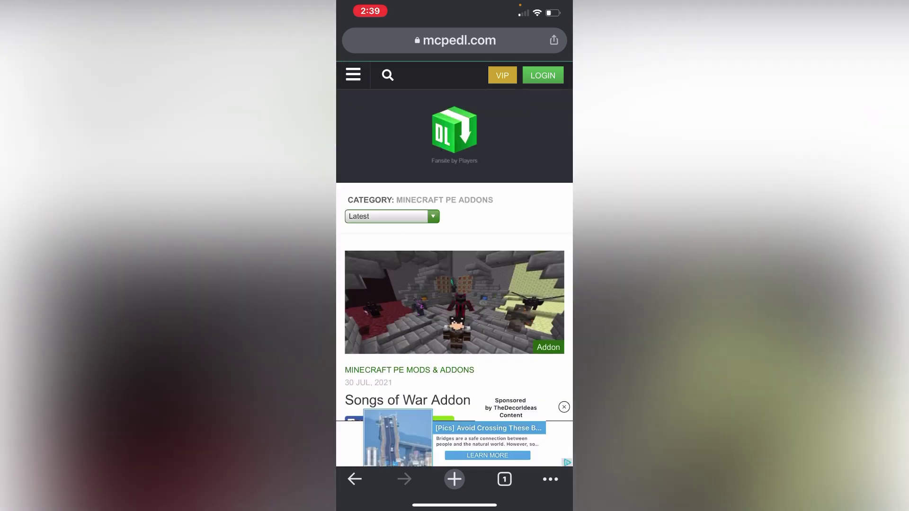
scroll(455, 284, down, 5)
scroll(454, 284, down, 5)
scroll(454, 284, down, 5)
scroll(454, 284, down, 5)
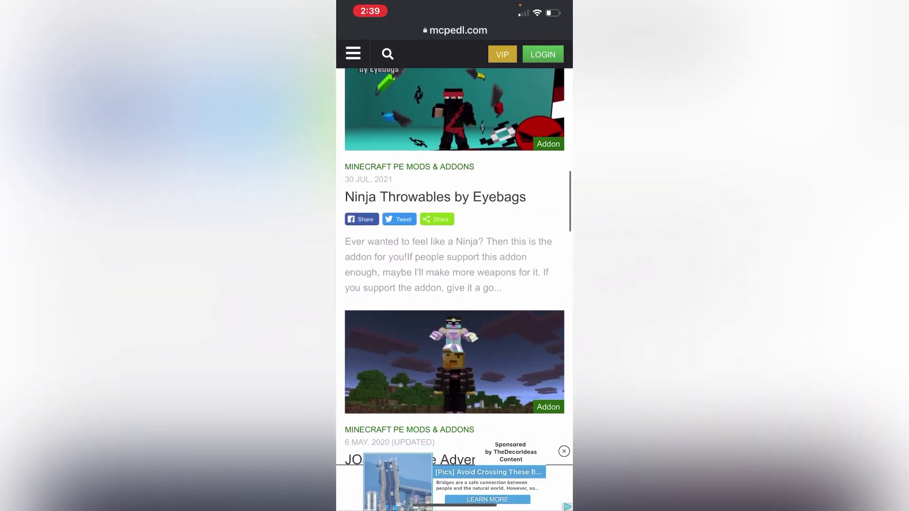
scroll(455, 284, down, 5)
scroll(455, 284, down, 3)
scroll(455, 285, down, 5)
scroll(455, 285, down, 5)
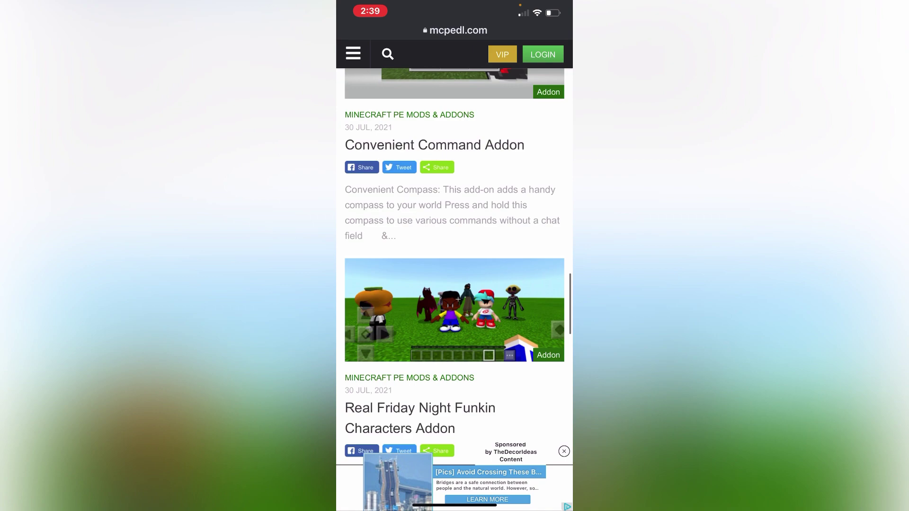
scroll(455, 284, down, 5)
scroll(455, 284, down, 5)
scroll(454, 285, down, 2)
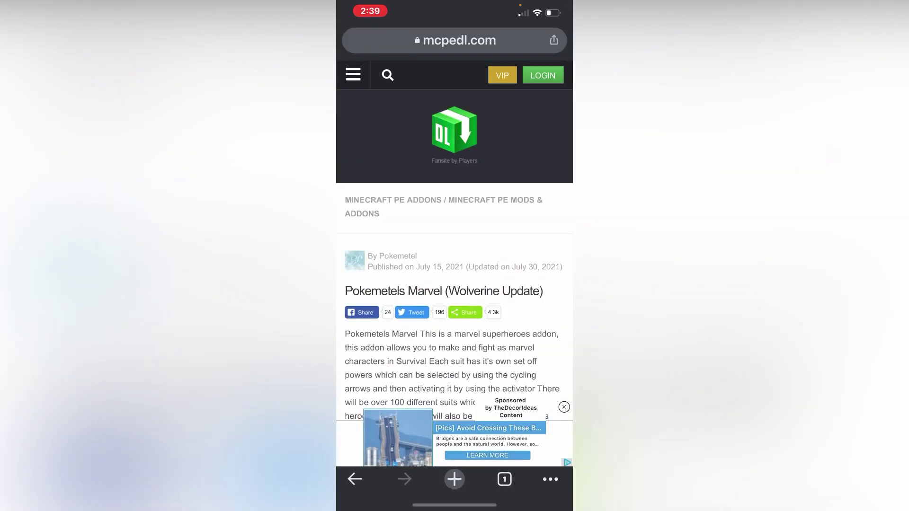
scroll(455, 285, down, 10)
scroll(455, 284, down, 5)
scroll(455, 285, down, 15)
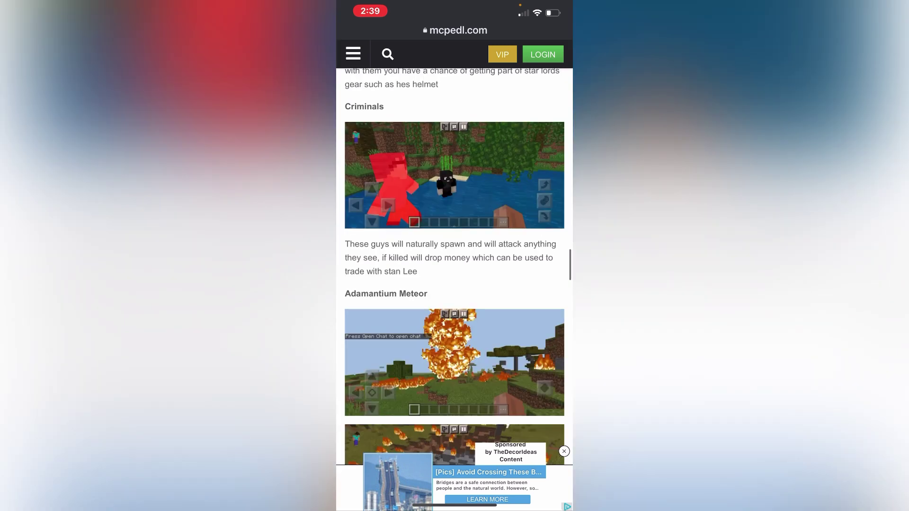
scroll(455, 285, down, 5)
scroll(455, 284, down, 5)
scroll(454, 284, up, 5)
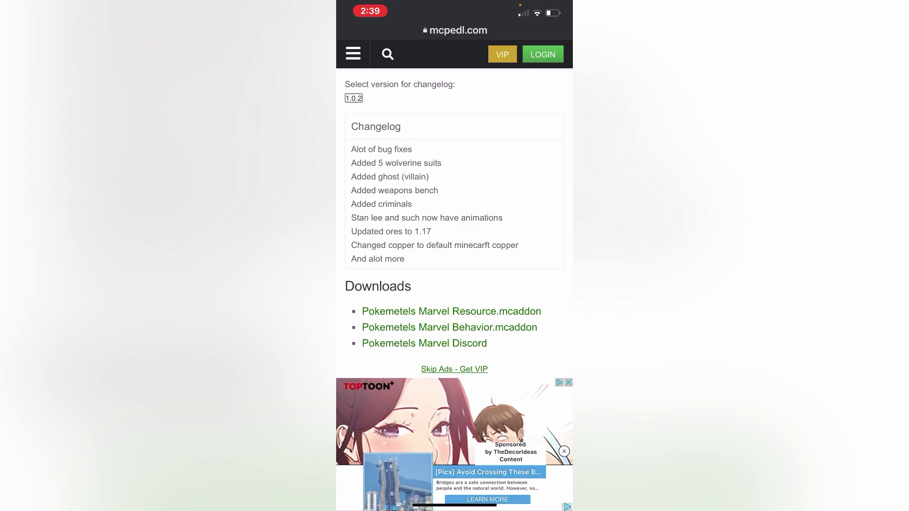
Open the Pokemetels Marvel Resource download link and consent on MediaFire's data prompt.
click(451, 312)
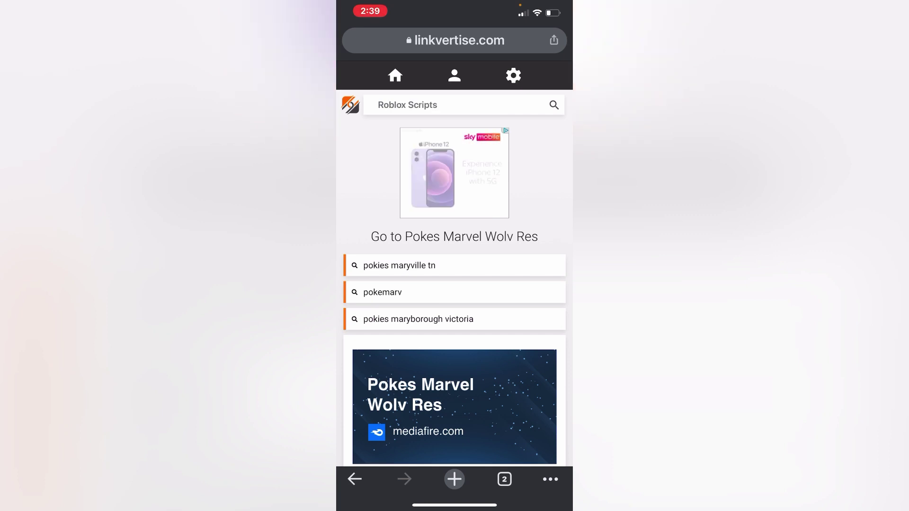
scroll(455, 285, down, 5)
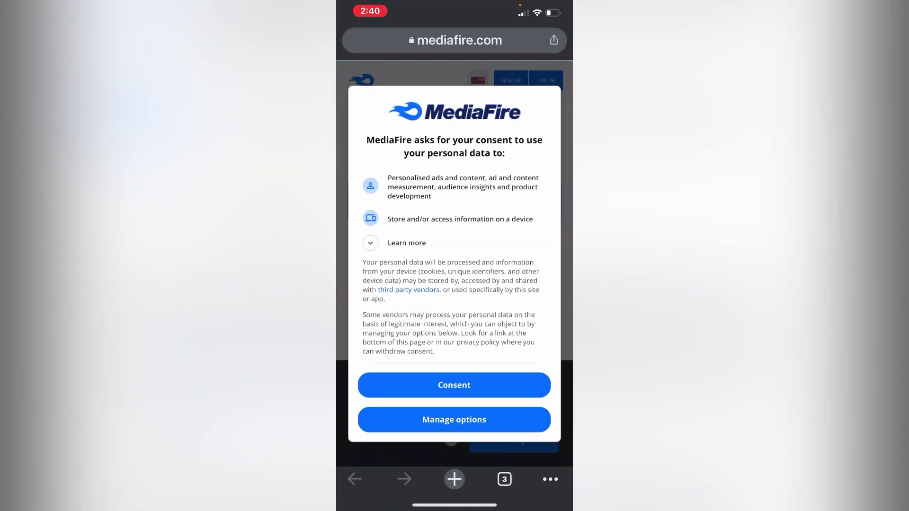
click(454, 385)
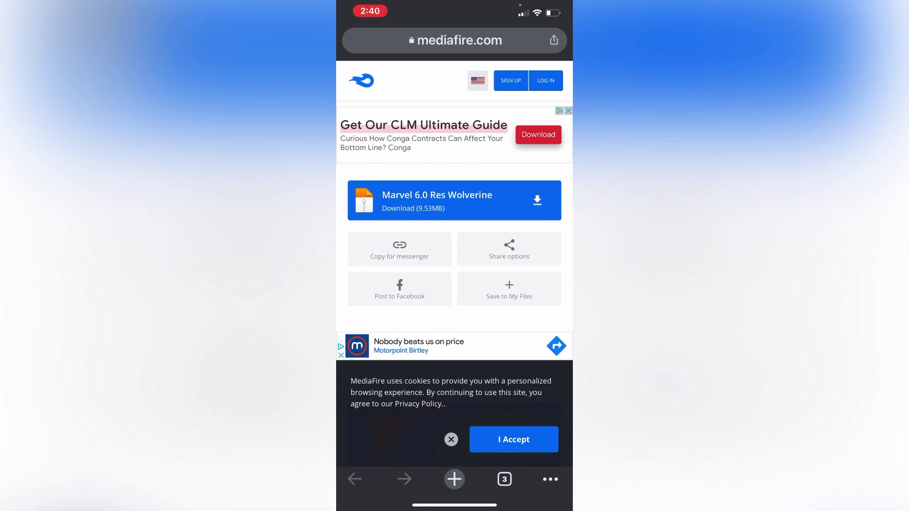
Copy the MediaFire page URL from the address bar, then swipe up to the home screen.
click(455, 41)
click(441, 40)
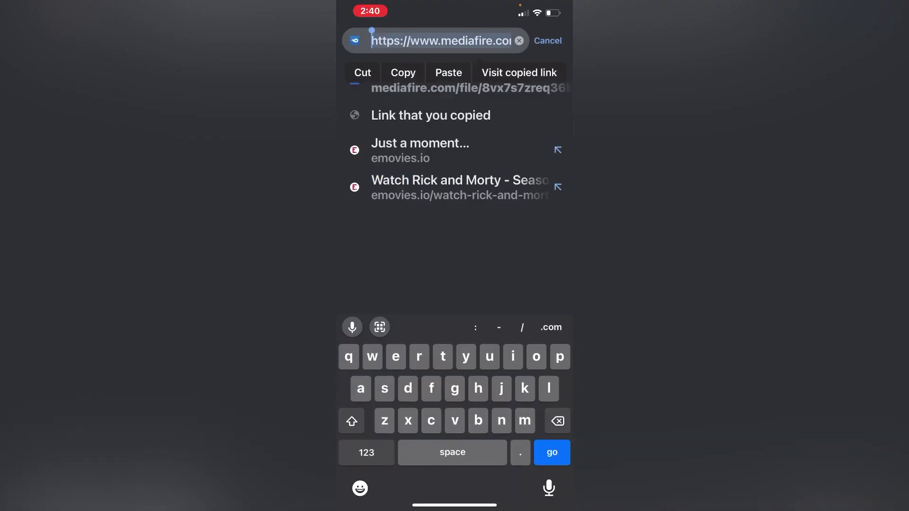
click(403, 72)
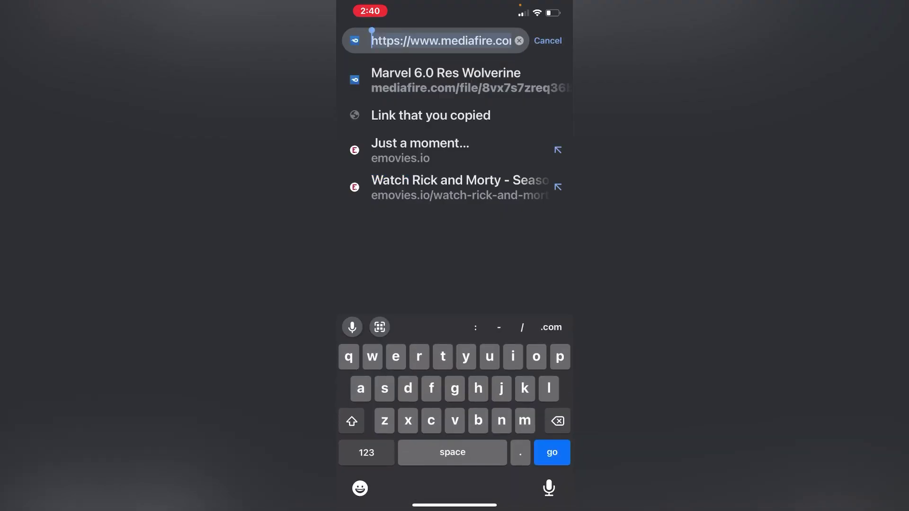
click(547, 41)
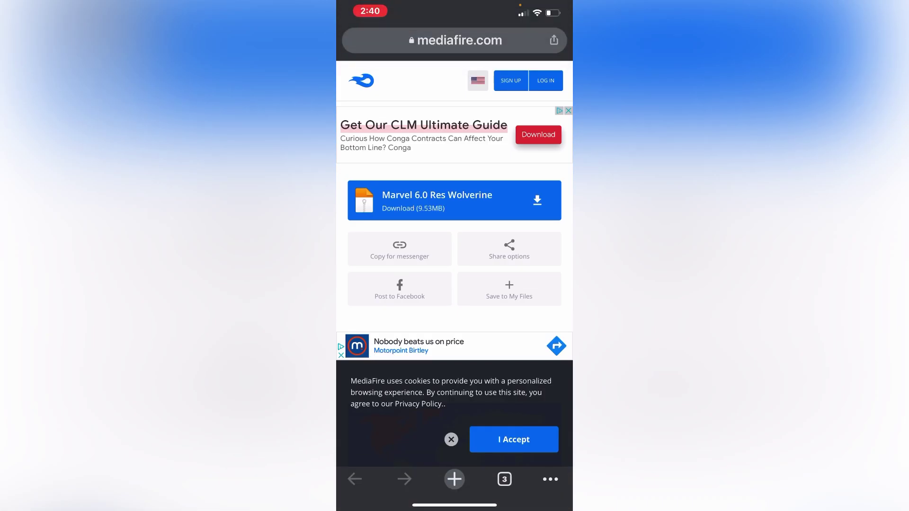
drag(455, 506, 455, 320)
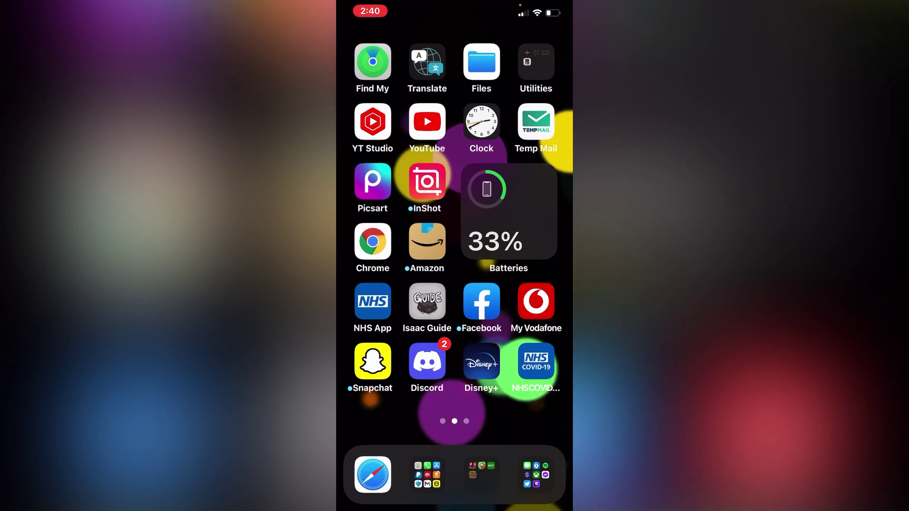
Open the Bedroom Xbox remote from the Social Media folder and raise its keyboard.
click(536, 474)
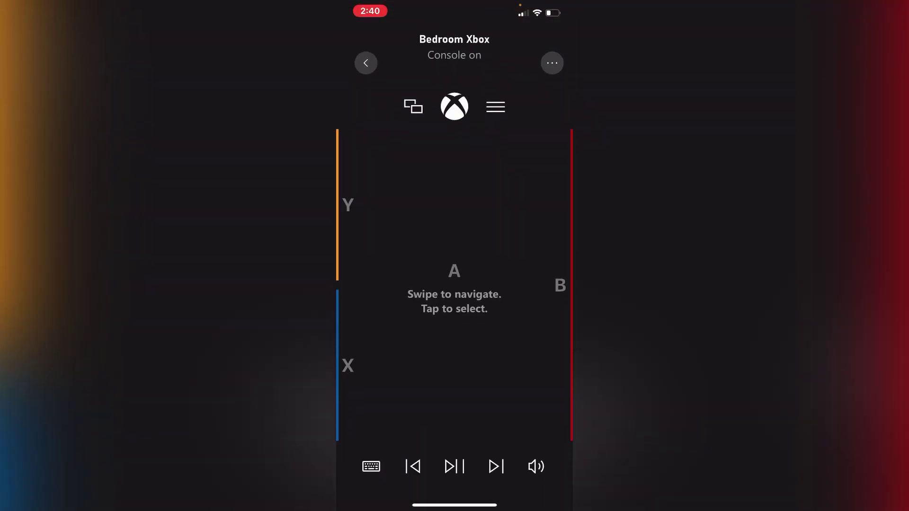
click(371, 466)
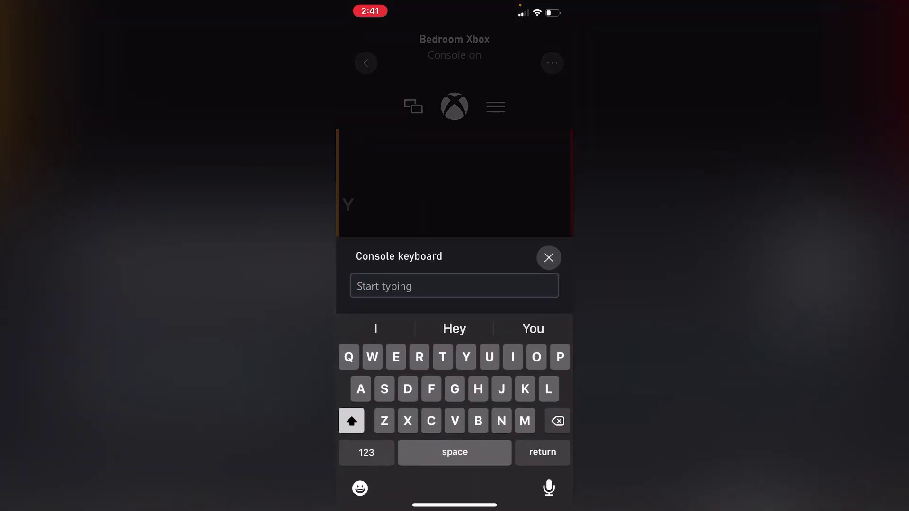
Paste the copied MediaFire link into the Xbox app's text field and send it.
click(357, 286)
click(365, 257)
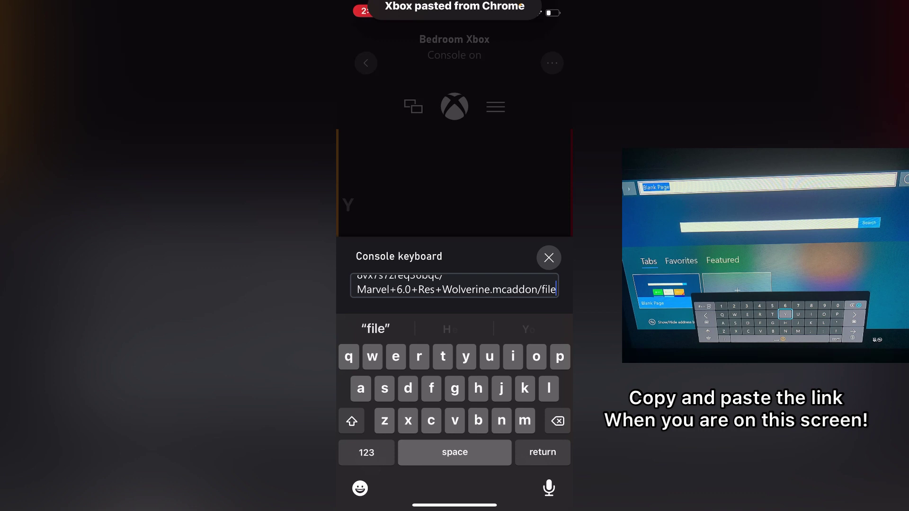
key(Return)
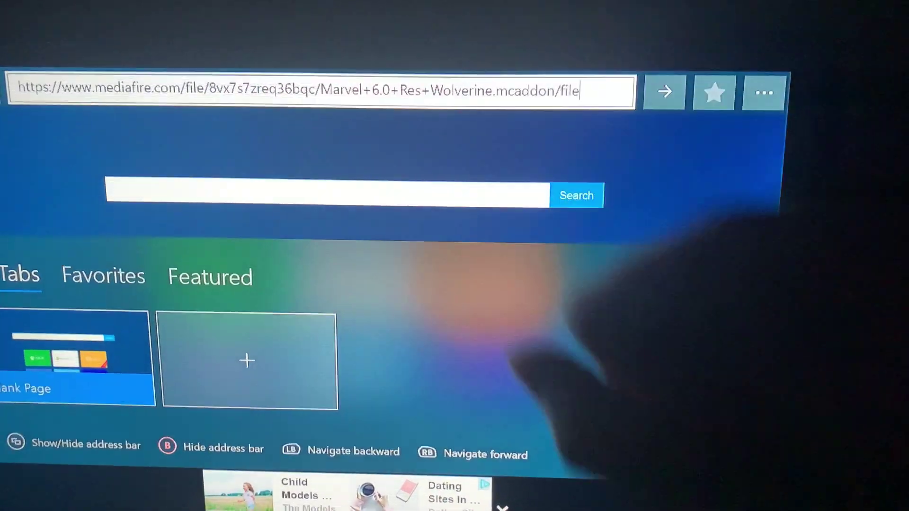
Load the pasted Marvel 6.0 Res Wolverine MediaFire link from the browser's address bar.
key(Return)
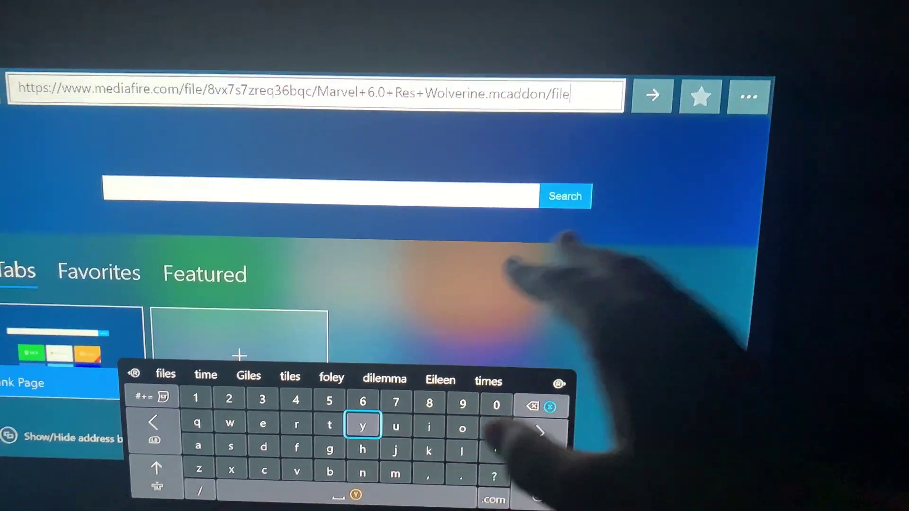
key(super)
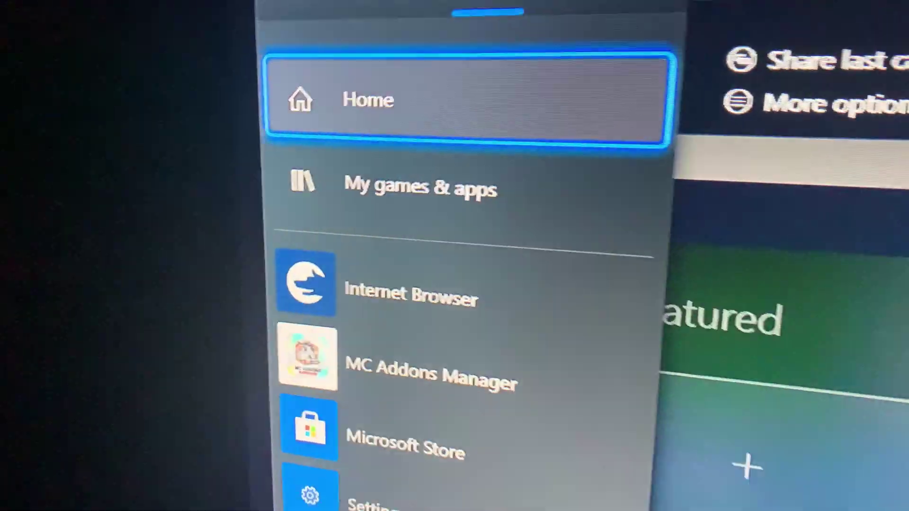
key(Escape)
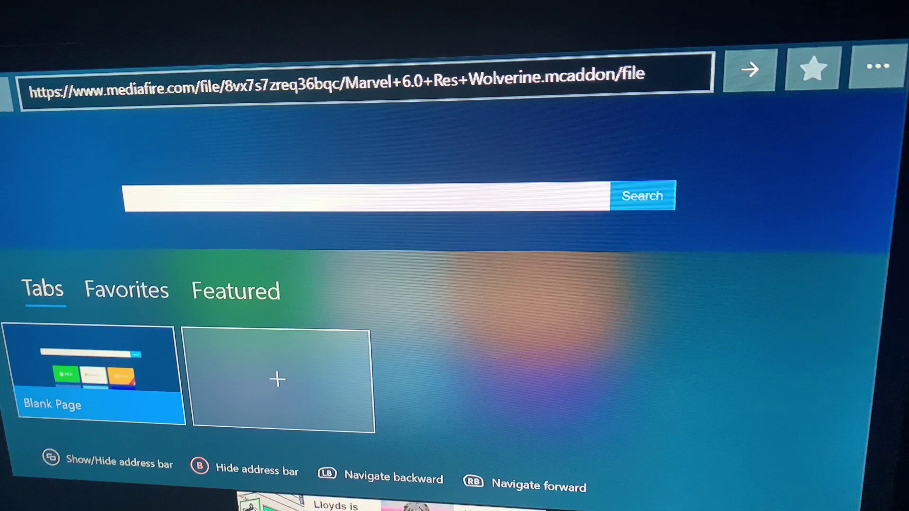
key(Up)
key(Return)
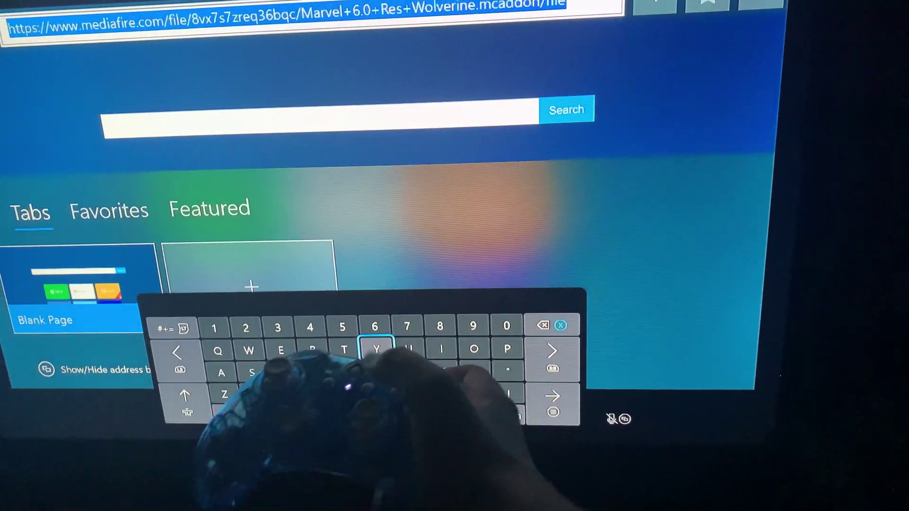
key(Escape)
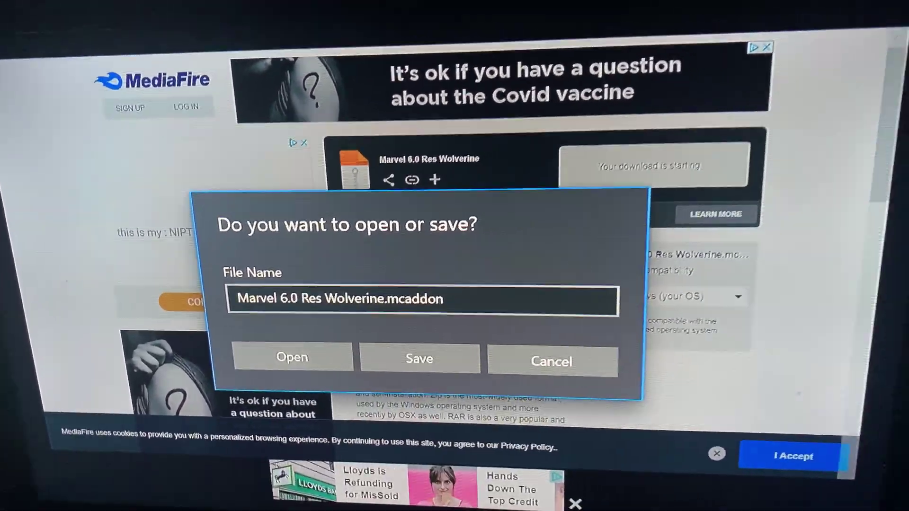
Save Marvel 6.0 Res Wolverine.mcaddon and bring up the Downloads list.
key(Left)
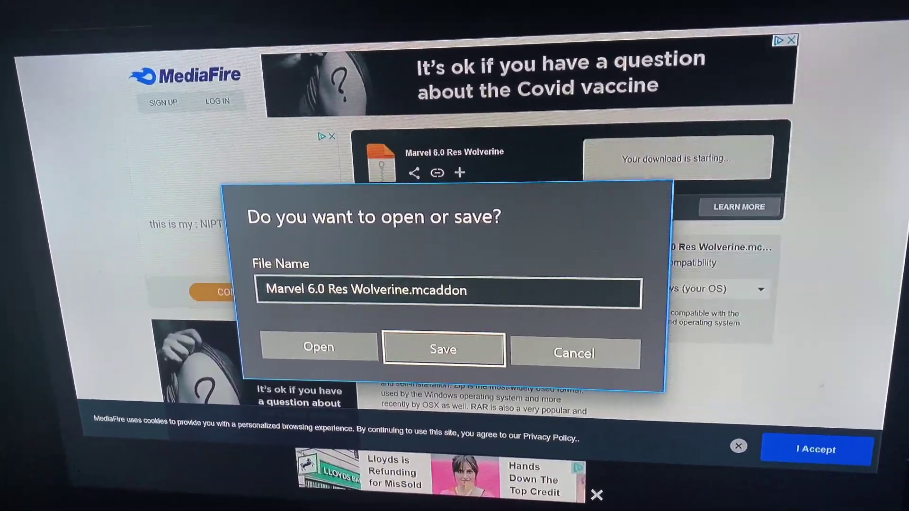
key(Return)
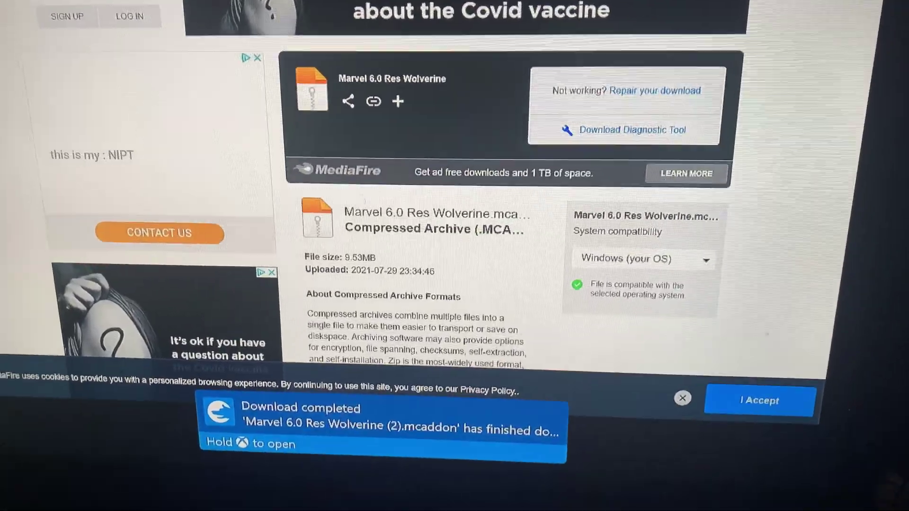
key(ctrl+j)
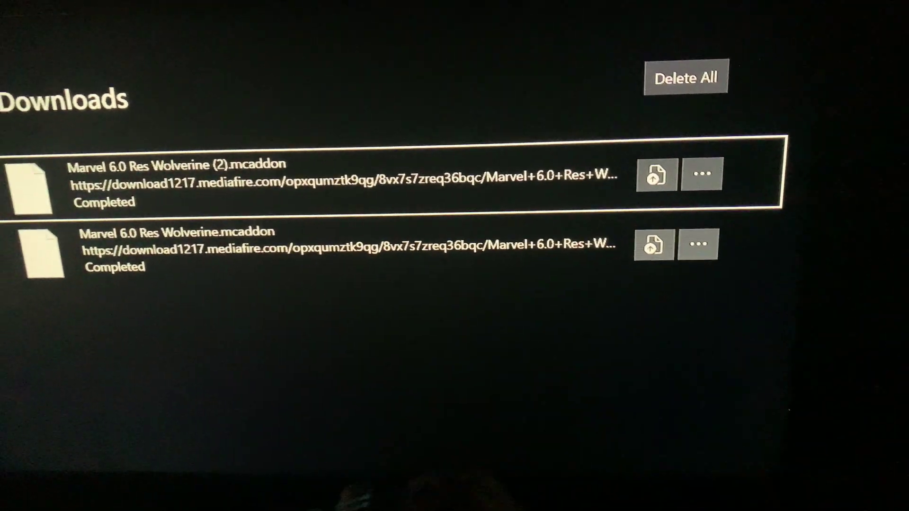
Choose Save as for the newest Marvel 6.0 Res Wolverine (2).mcaddon download.
key(Right)
key(Right)
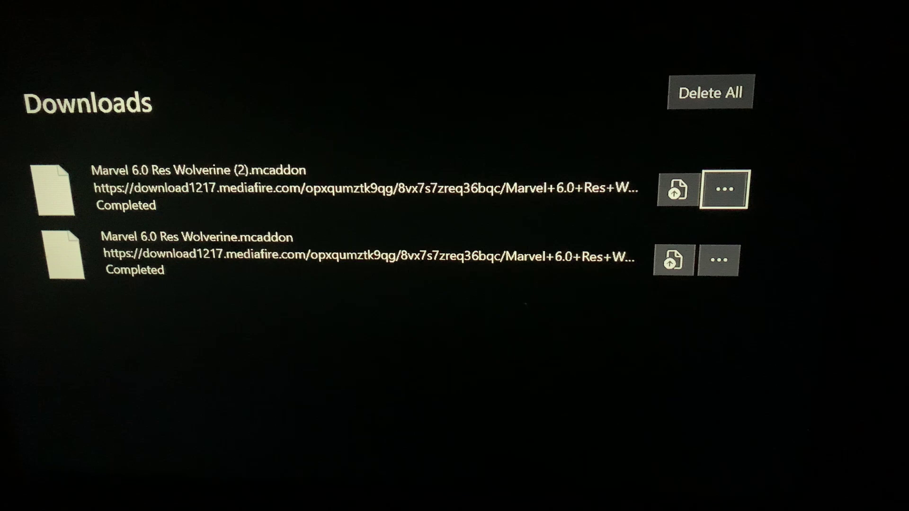
key(Return)
key(Down)
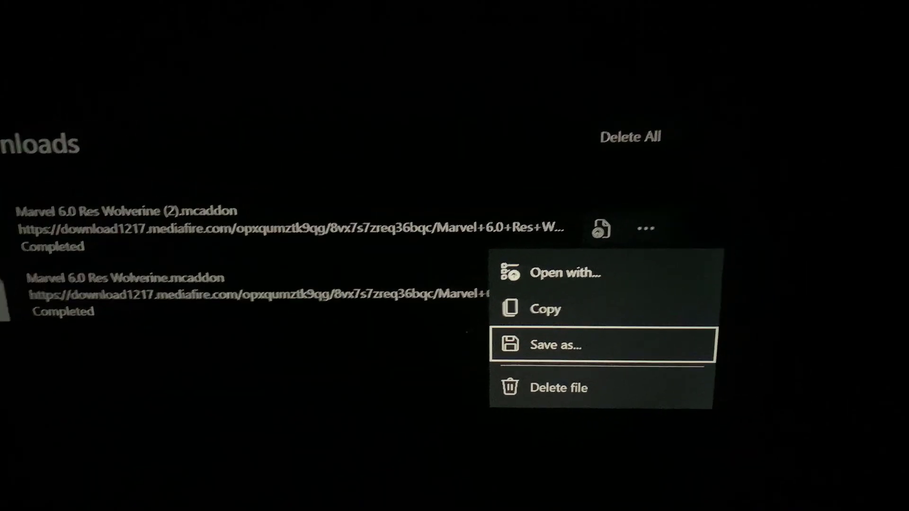
key(Return)
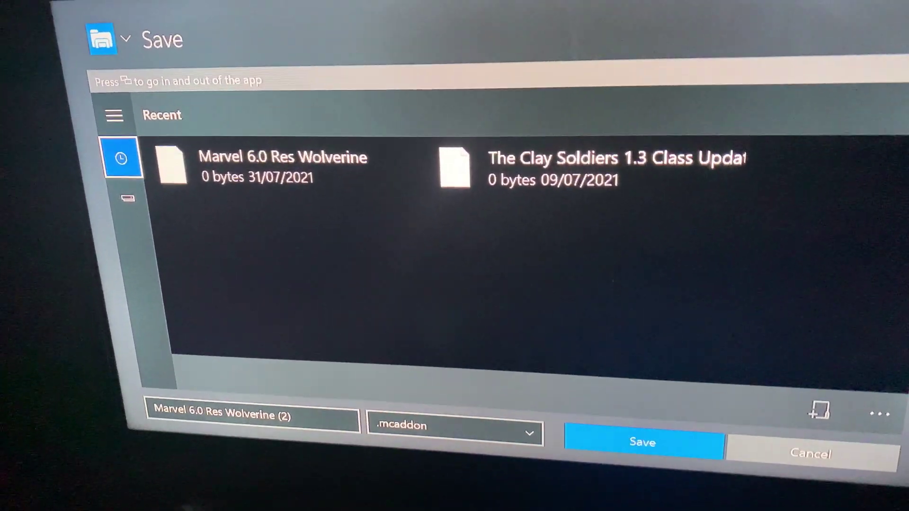
Save Wolverine (2).mcaddon to This Device › Downloads.
key(Left)
key(Down)
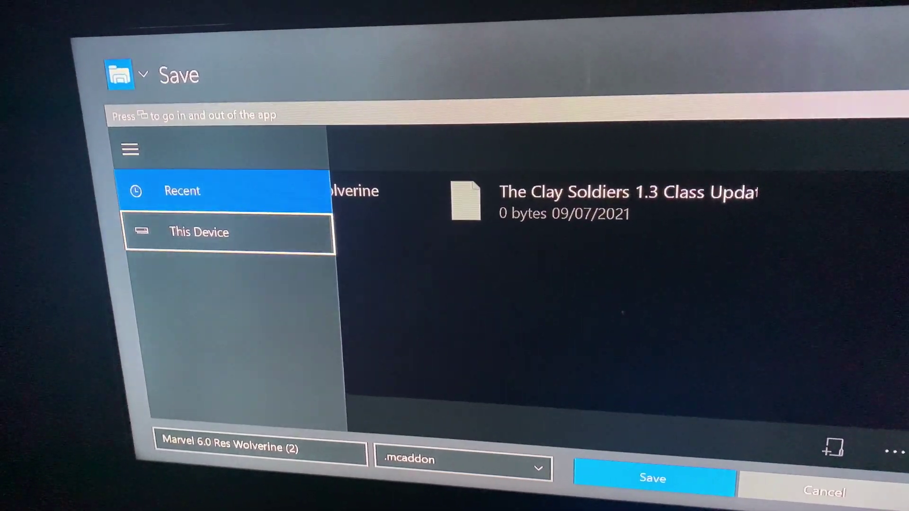
key(Return)
key(Down)
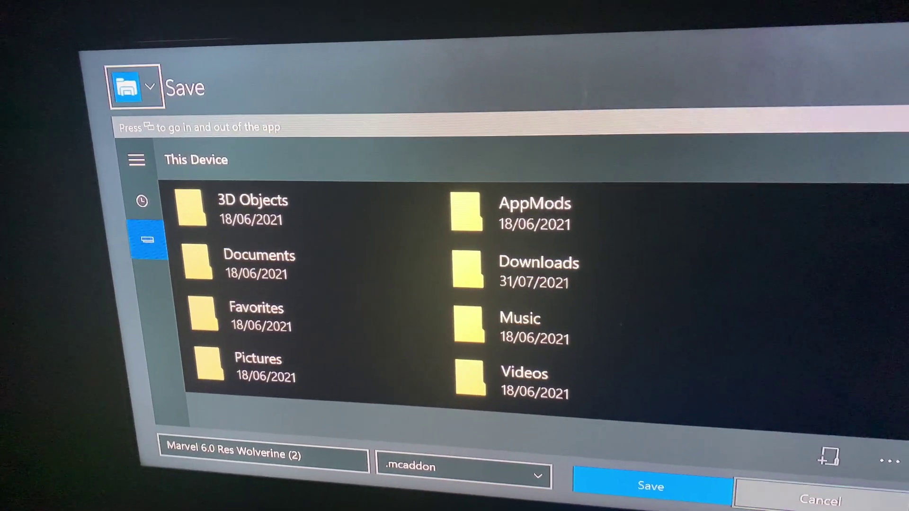
key(Left)
key(Right)
key(Right)
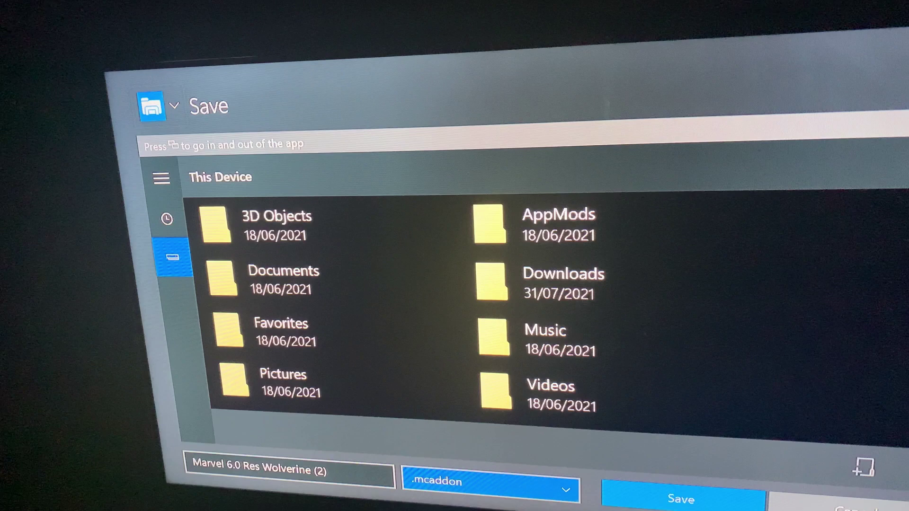
key(Up)
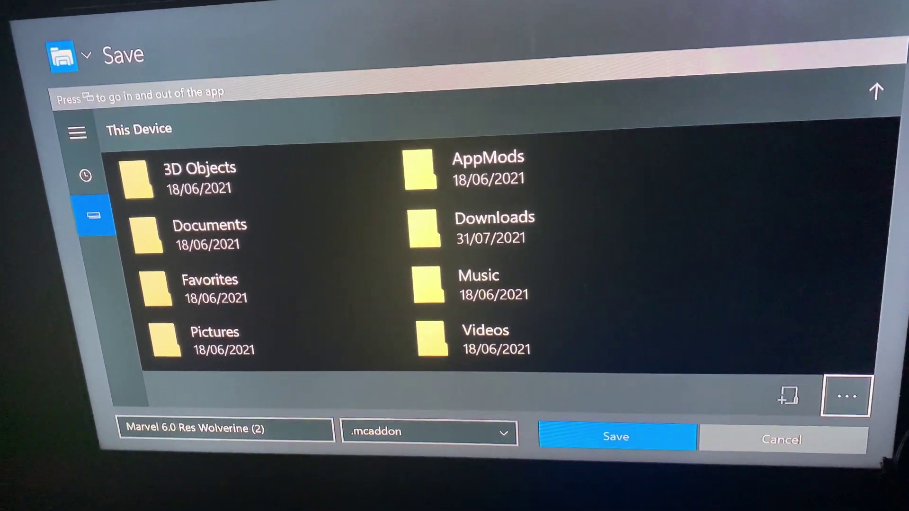
key(Up)
key(Up)
key(Return)
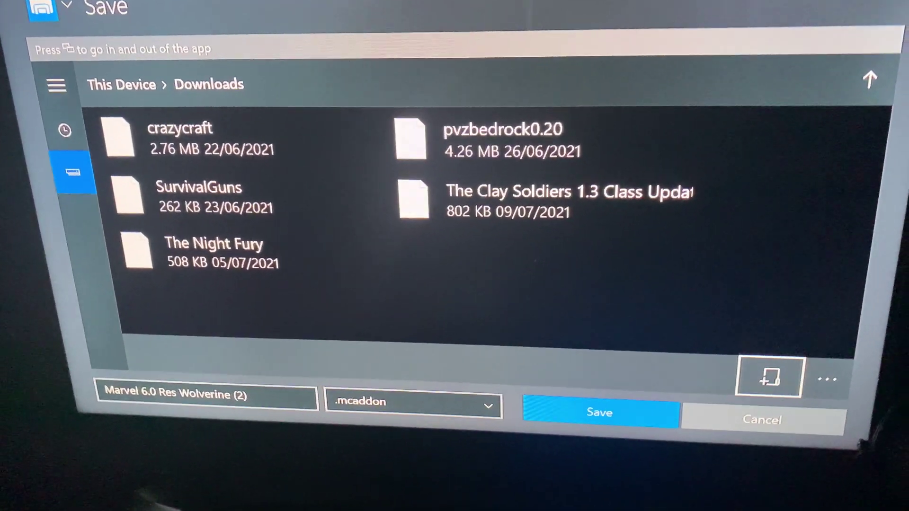
key(Down)
key(Return)
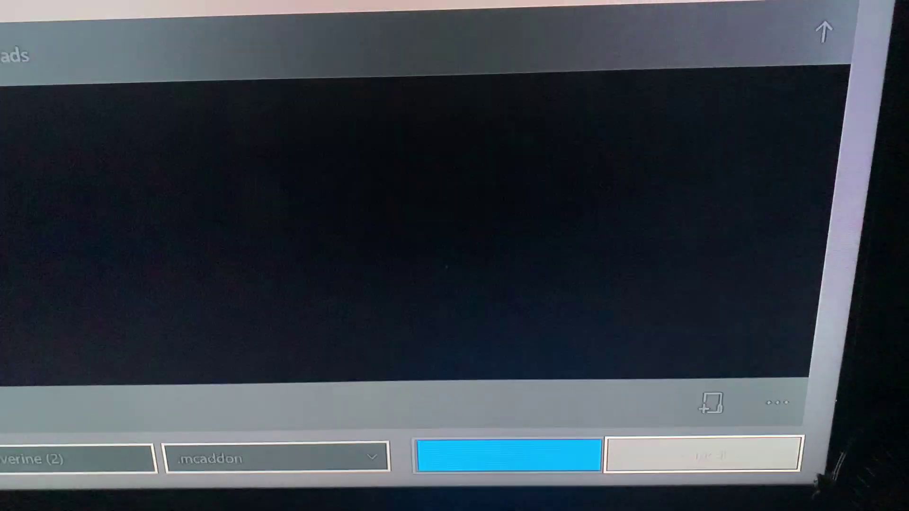
Launch MC Addons Manager from the Xbox guide and start importing from Downloads.
key(super)
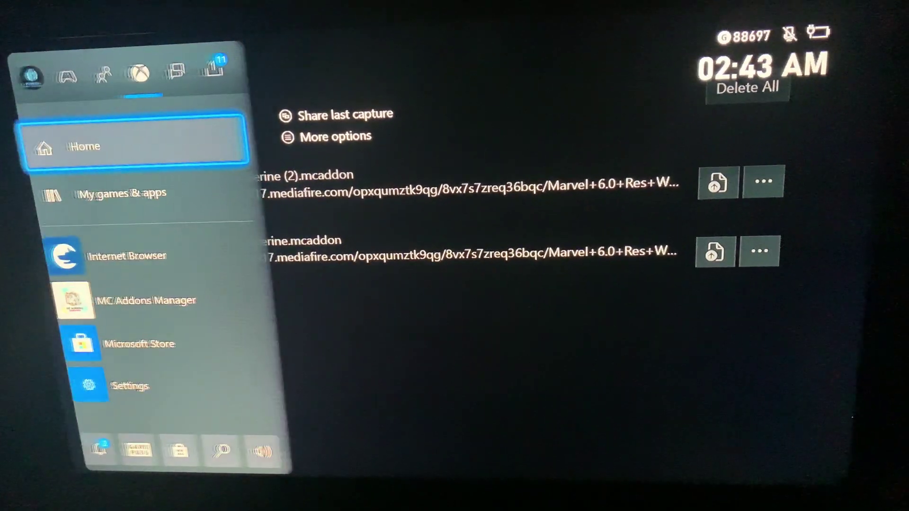
key(Down)
key(Return)
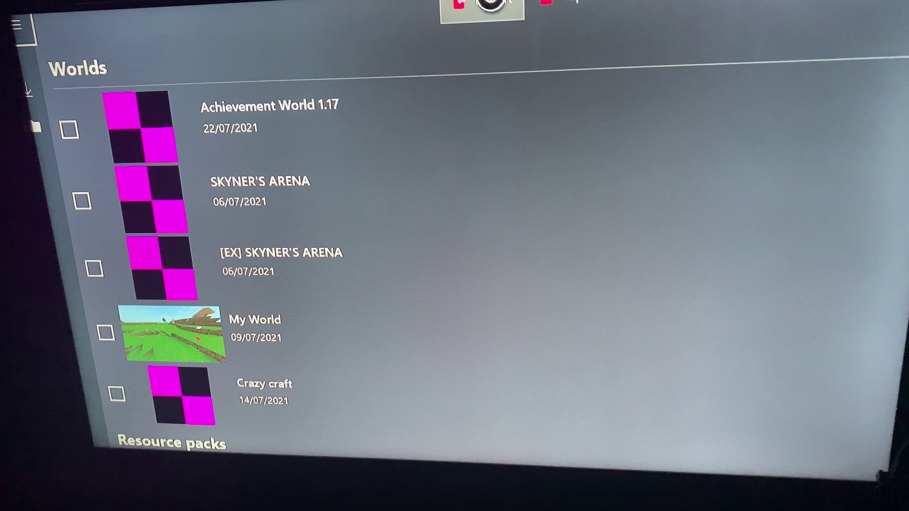
click(478, 4)
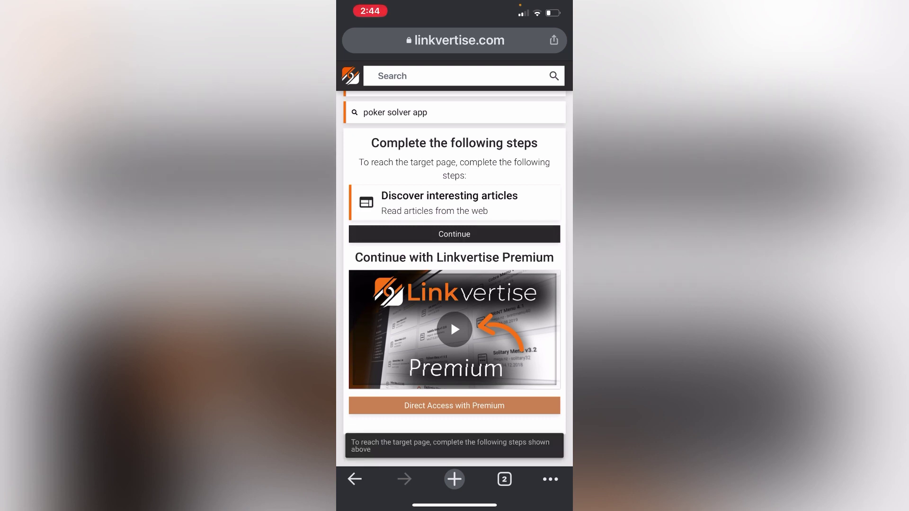
scroll(455, 284, down, 3)
scroll(455, 284, up, 3)
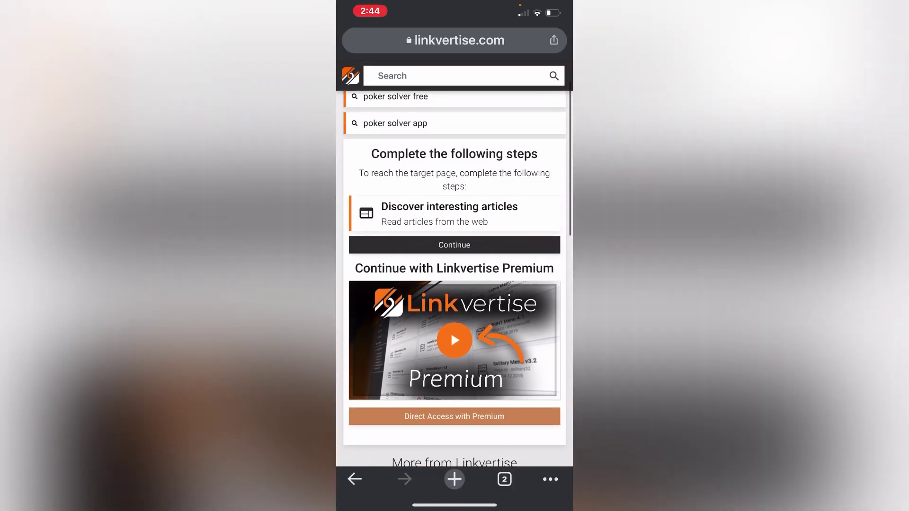
Clear Linkvertise's article step and reach the Marvel 6.0 Beh(2) MediaFire page.
click(450, 213)
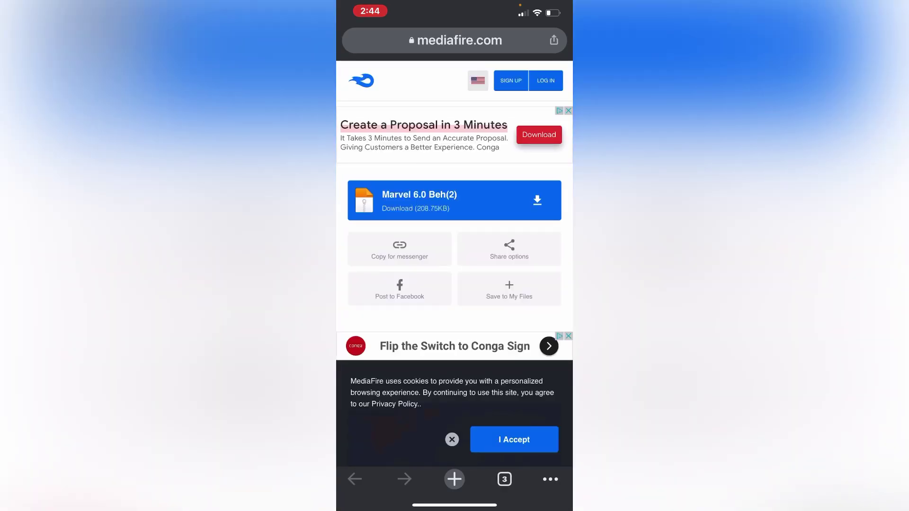
click(454, 40)
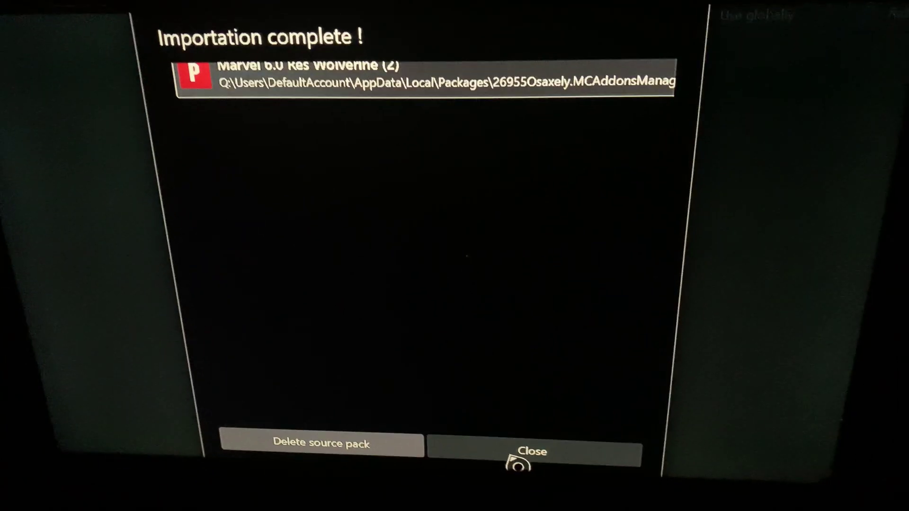
Dismiss 'Importation complete!' and open Games and apps in the Xbox guide to launch Minecraft.
click(526, 457)
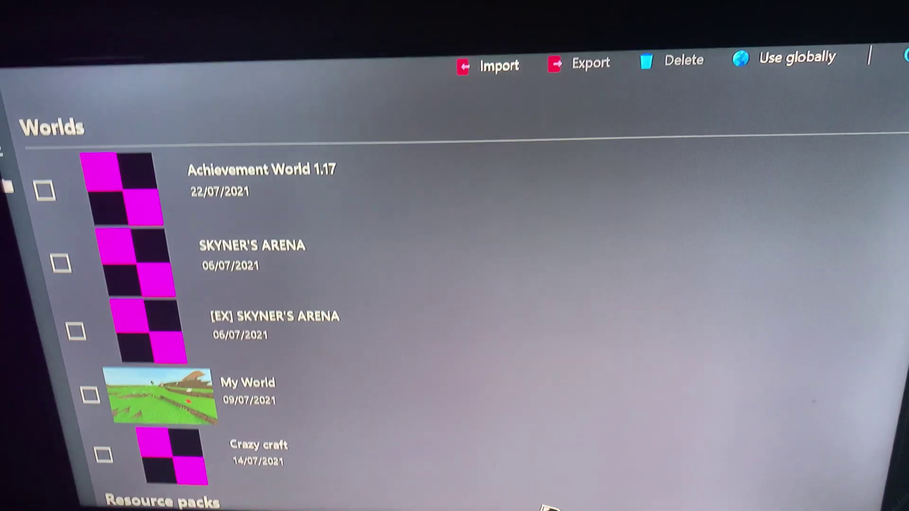
scroll(564, 487, down, 5)
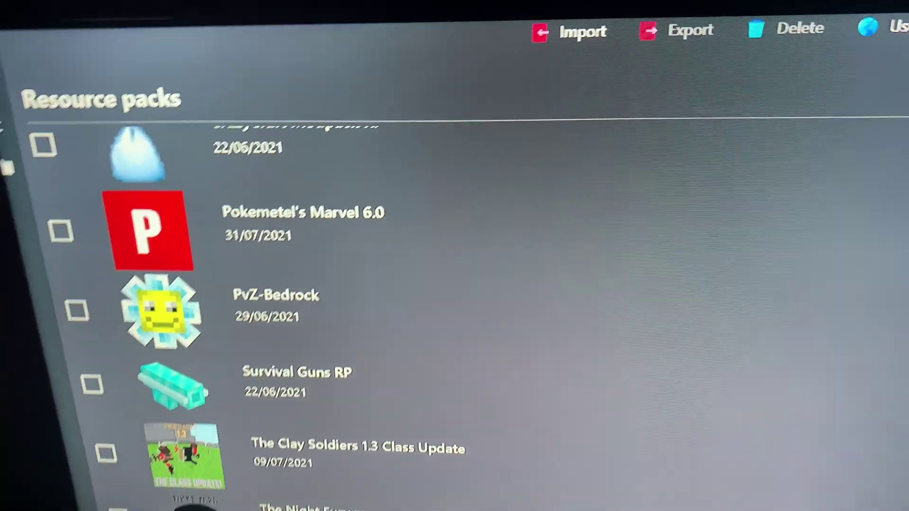
scroll(603, 475, down, 5)
scroll(602, 475, down, 3)
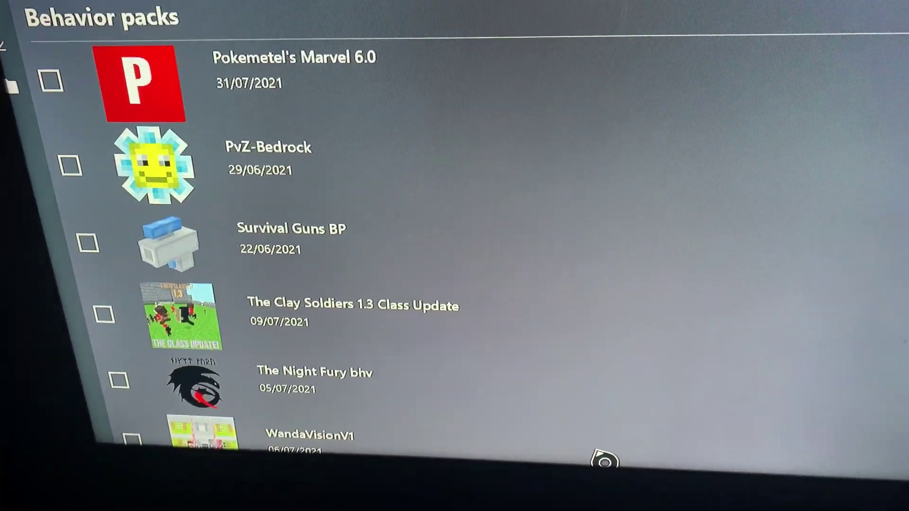
key(super)
key(Down)
key(Return)
key(Down)
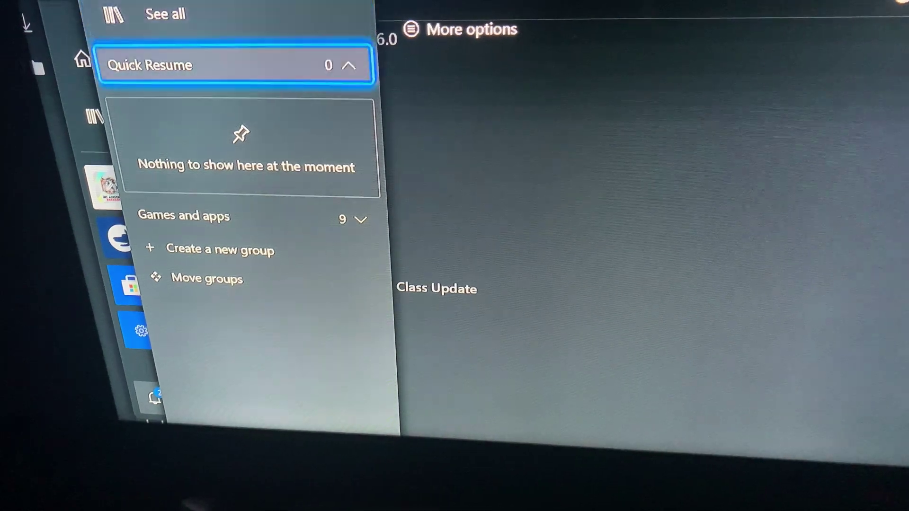
key(Down)
key(Return)
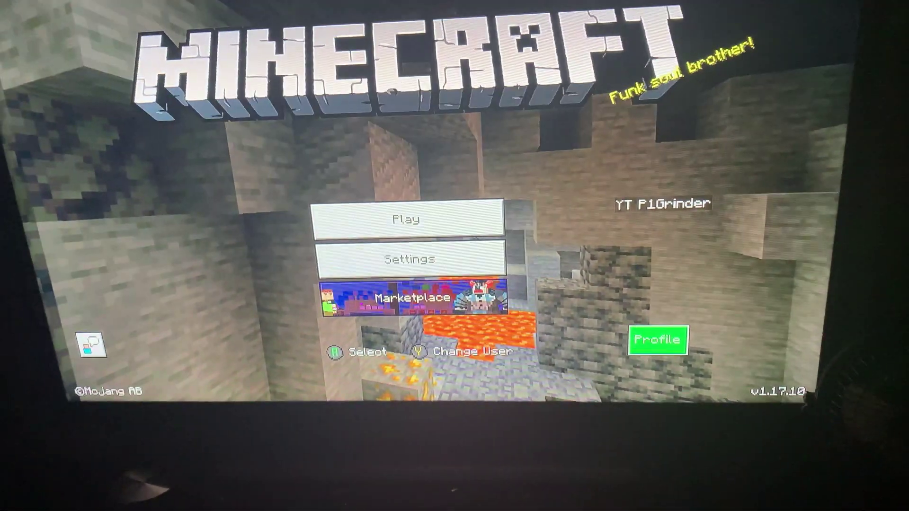
Start a new world set to Creative mode, accepting achievements being turned off.
key(Return)
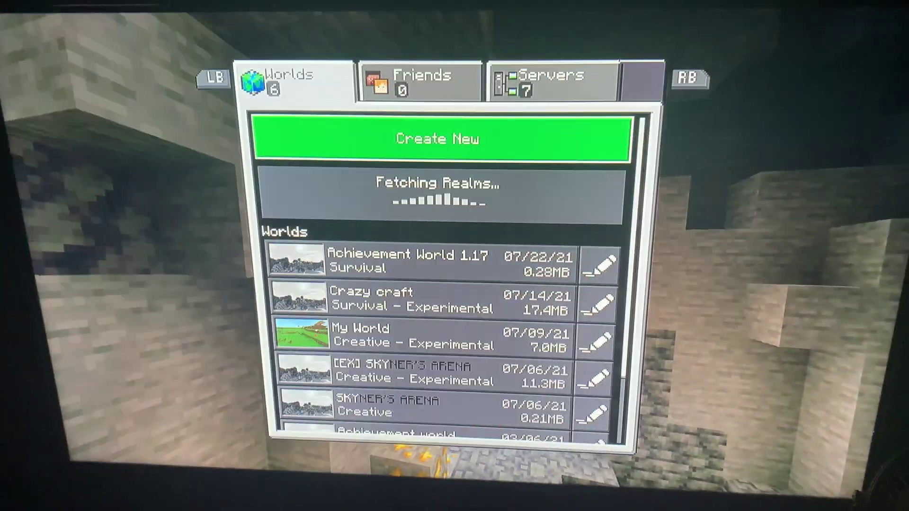
key(Return)
key(Return)
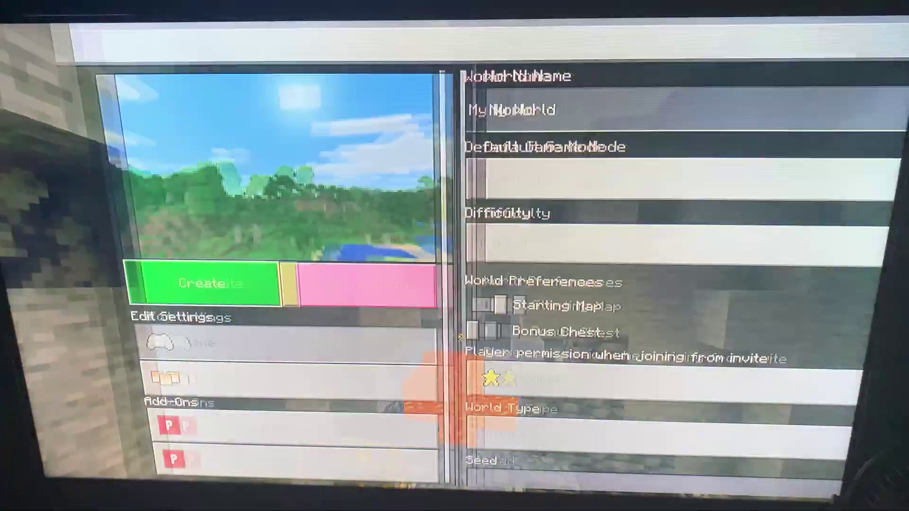
key(Down)
key(Down)
key(Up)
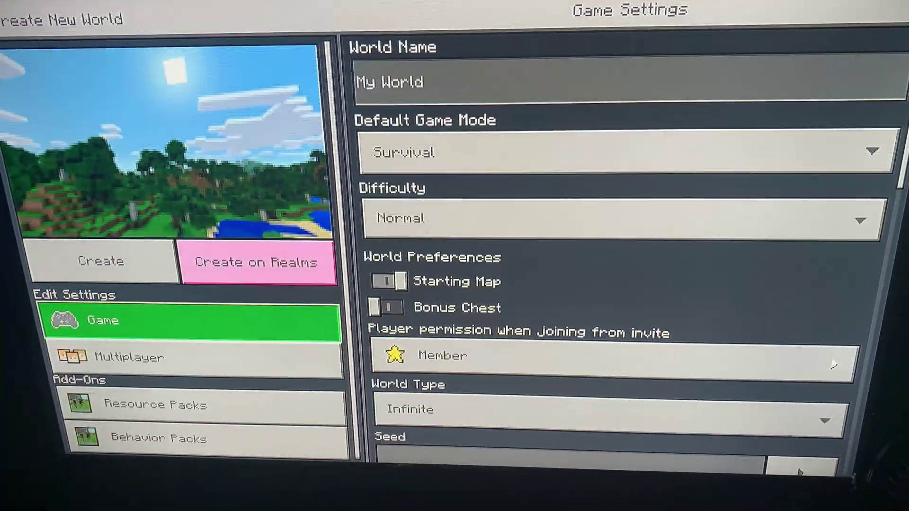
key(Right)
key(Down)
key(Down)
key(Down)
key(Up)
key(Up)
key(Up)
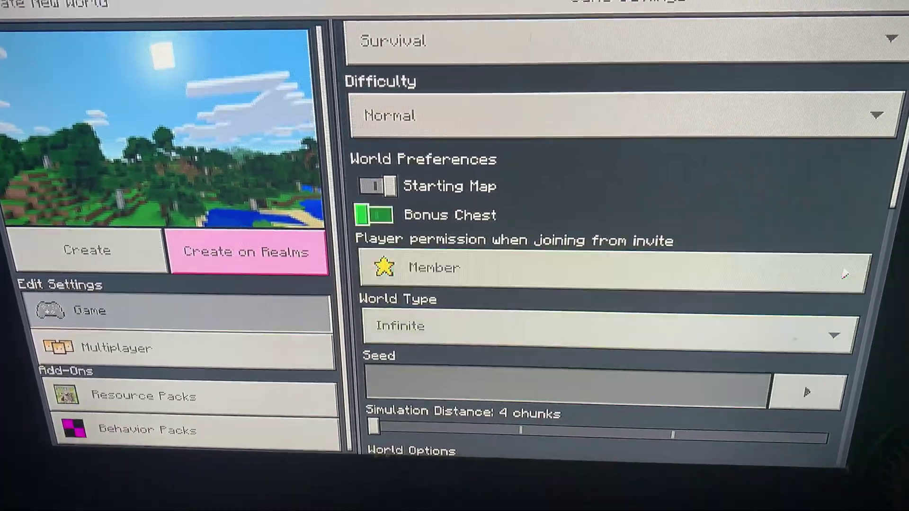
key(Up)
key(Up)
key(Up)
key(Return)
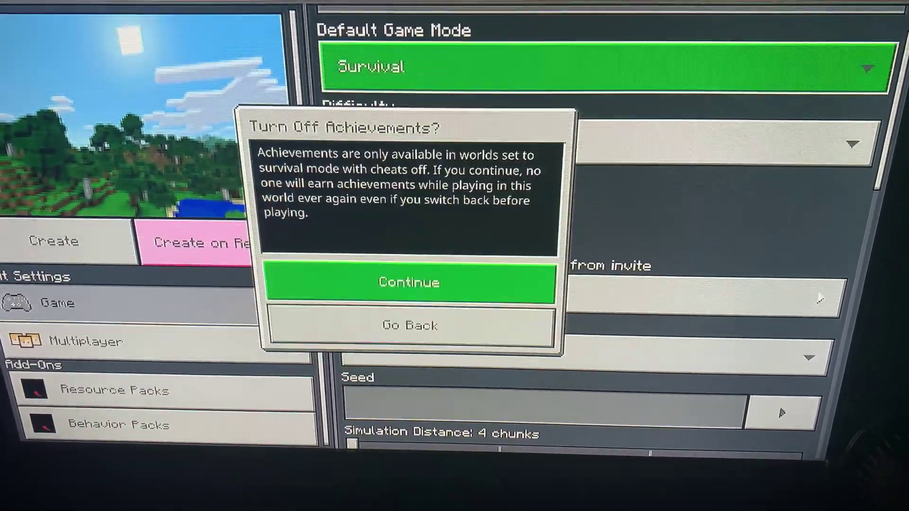
key(Return)
key(Left)
Turn on the Upcoming Creator Features experiment.
key(Down)
key(Up)
key(Right)
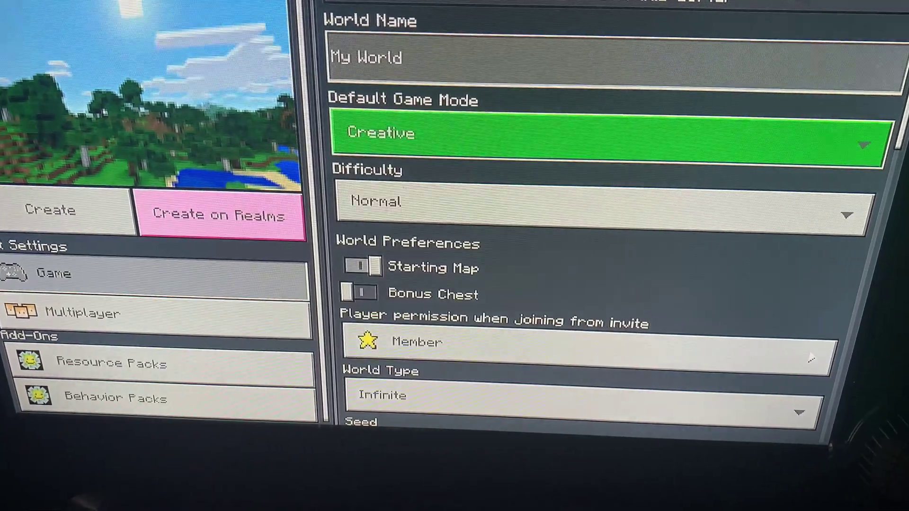
key(Down)
key(Down)
key(Down)
key(Down)
key(Down)
key(Down)
key(Down)
key(Down)
key(Down)
key(Down)
key(Down)
key(Down)
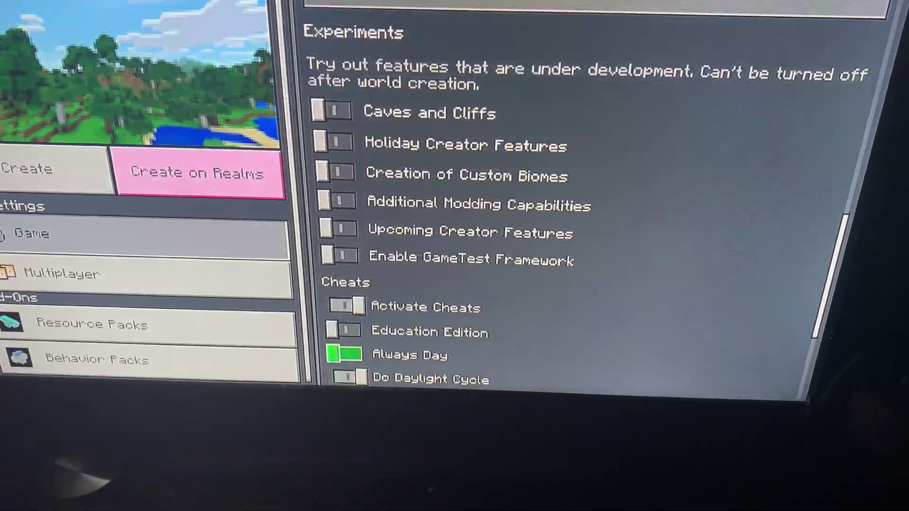
key(Up)
key(Up)
key(Up)
key(Up)
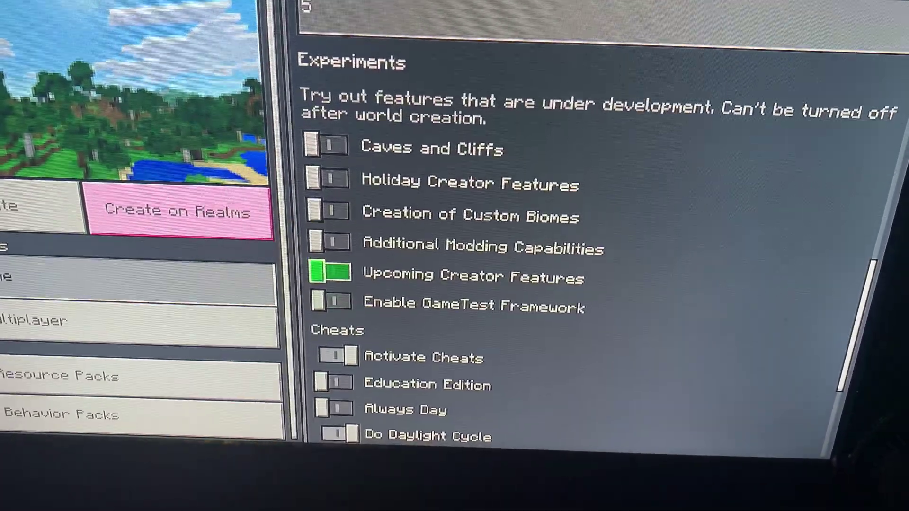
key(Return)
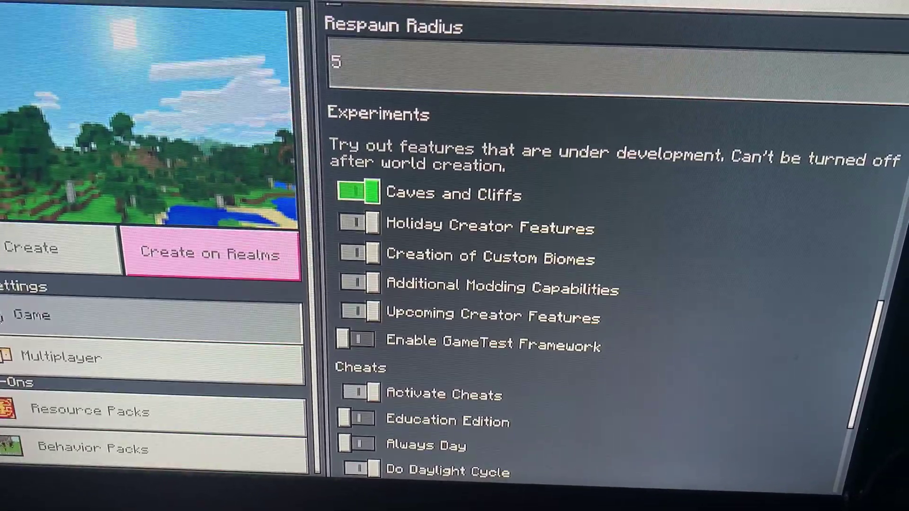
key(Down)
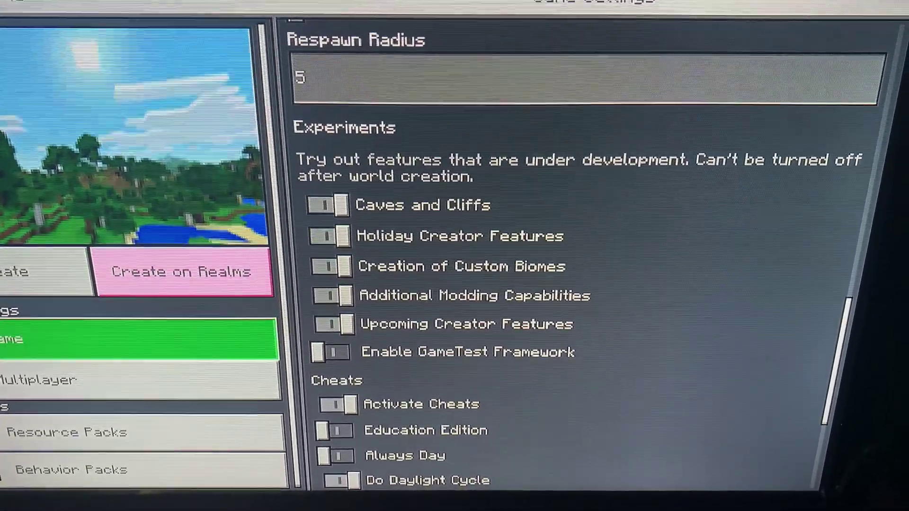
Activate Pokemetel's Marvel 6.0 behaviour pack for the world.
key(Down)
key(Down)
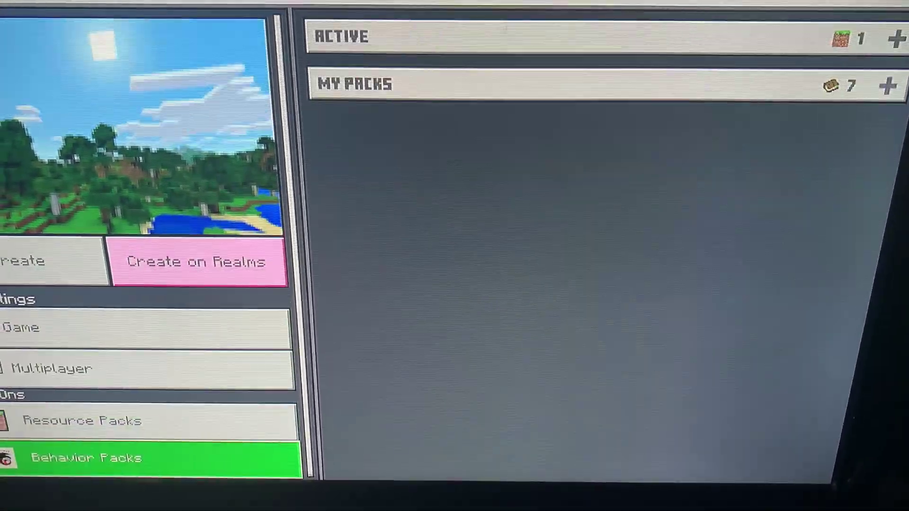
key(Down)
key(Return)
key(Down)
key(Return)
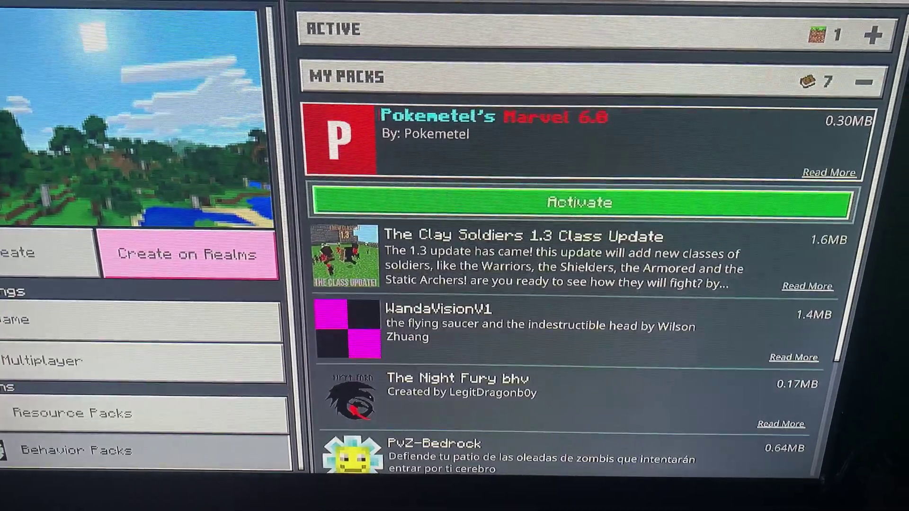
key(Return)
key(Return)
Activate a resource pack and create the world.
key(Left)
key(Up)
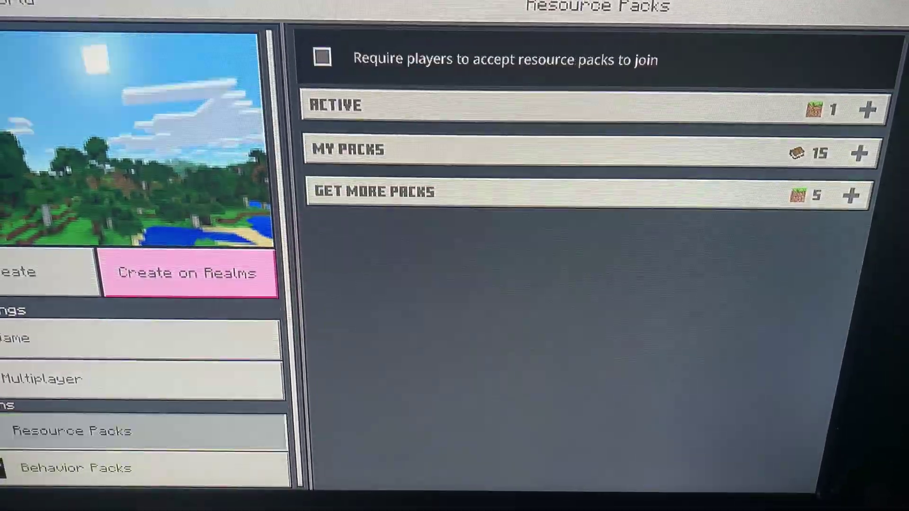
key(Down)
key(Return)
key(Down)
key(Return)
key(Return)
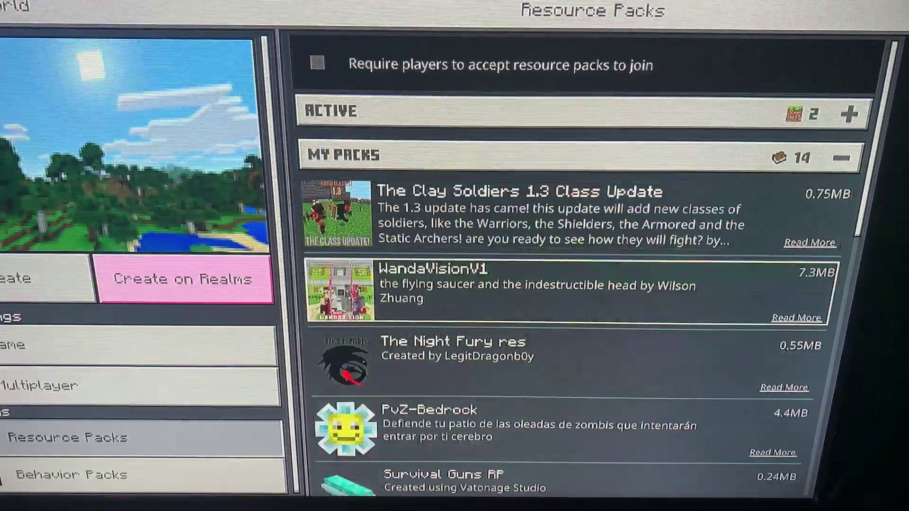
key(Left)
key(Up)
key(Return)
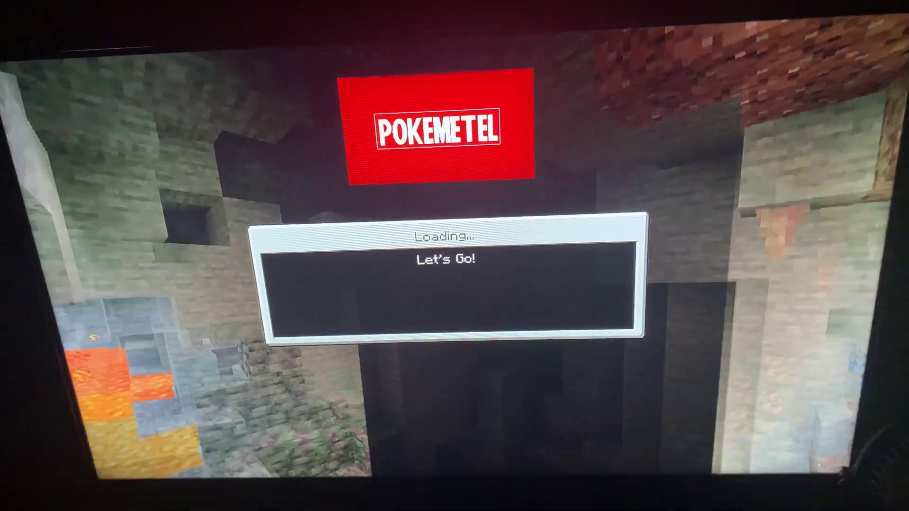
Open the creative inventory once the new Marvel world has loaded.
key(e)
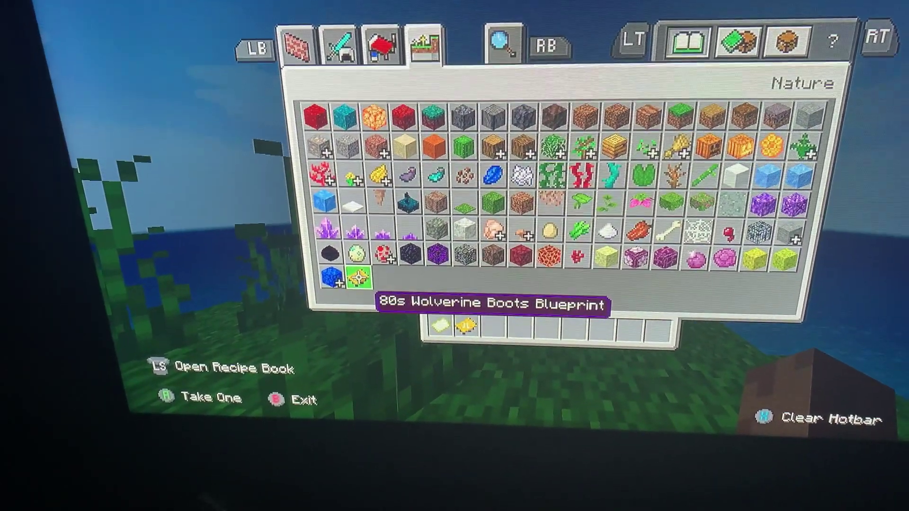
Add two Marvel spawn eggs from the Mob Eggs group to the hotbar.
key(Up)
key(Left)
key(Right)
key(Right)
key(Return)
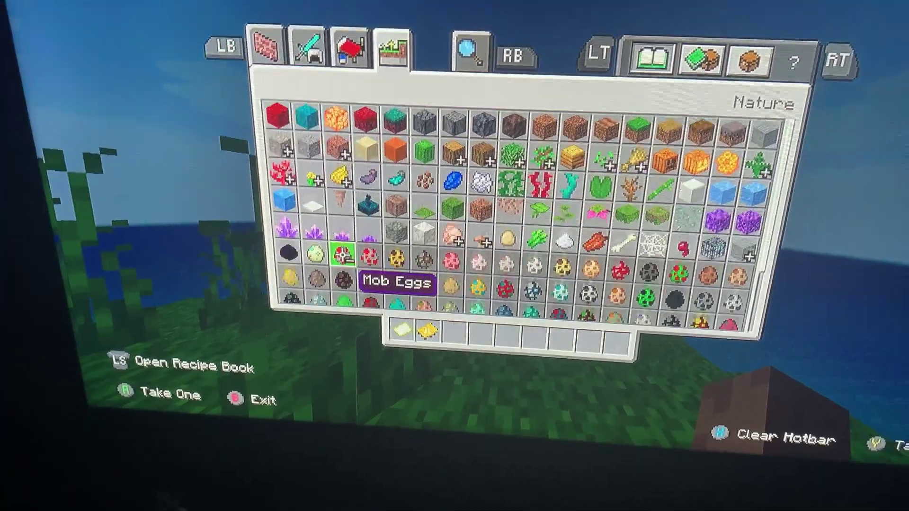
key(Down)
key(Down)
key(Down)
key(Return)
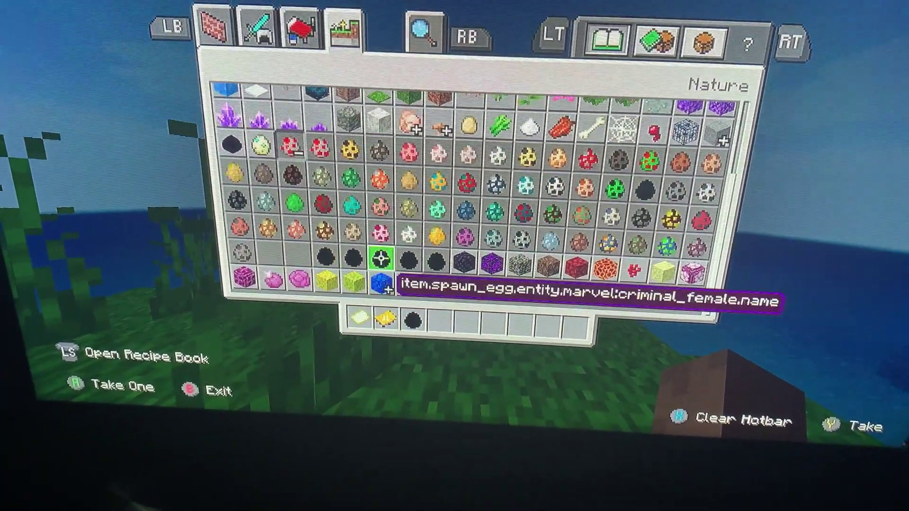
key(Return)
key(Escape)
Spawn an adamantium meteor and a criminal mob on the grass.
key(Right)
key(Right)
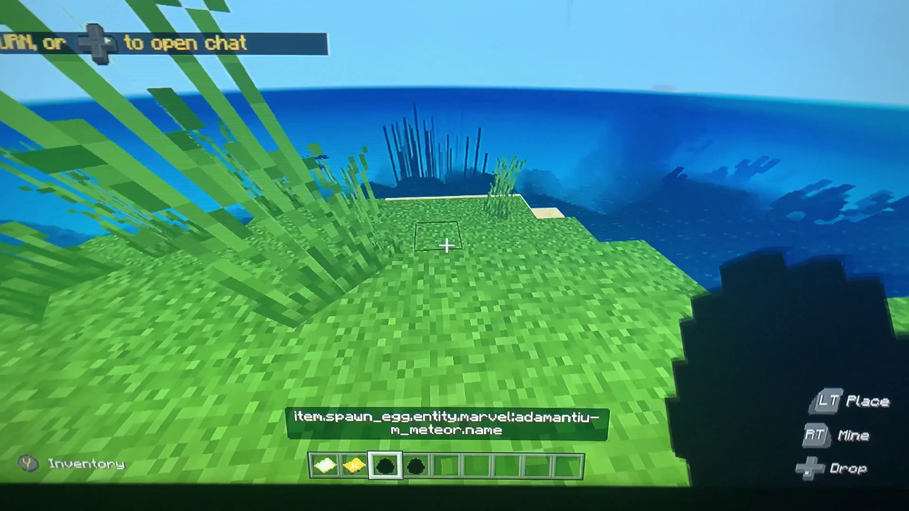
right_click(447, 244)
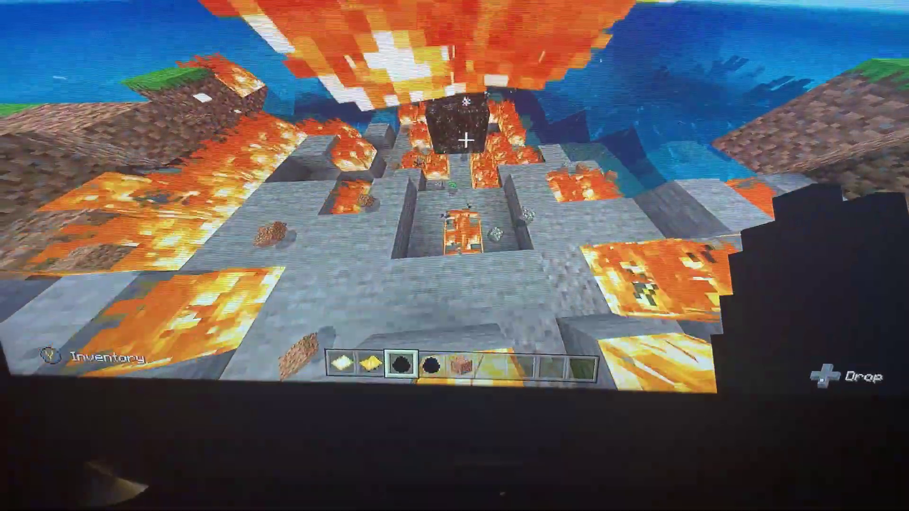
key(Right)
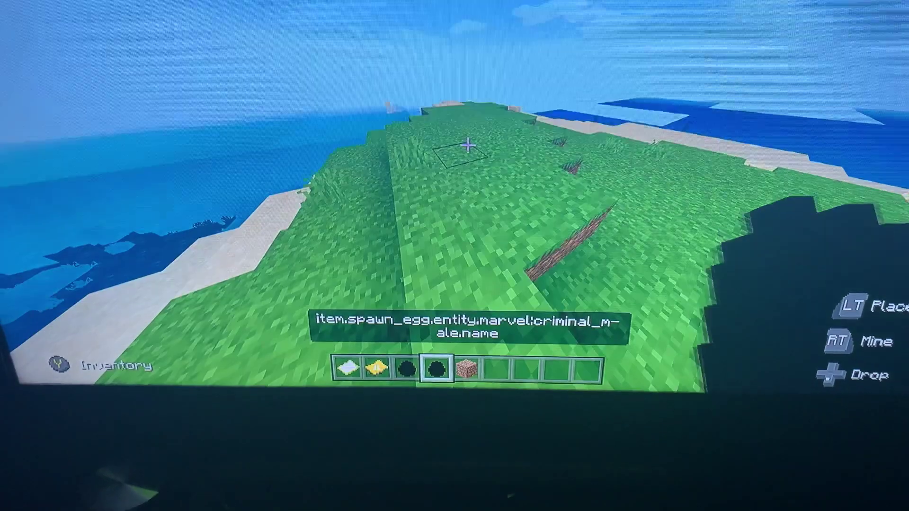
right_click(467, 145)
Take the Marvel hammer from the Swords group into the hotbar.
key(Right)
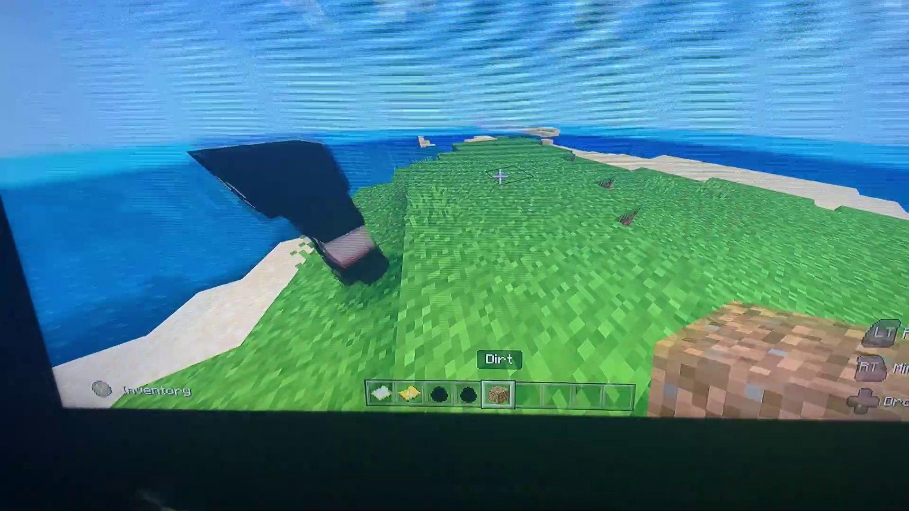
key(e)
key(Page_Up)
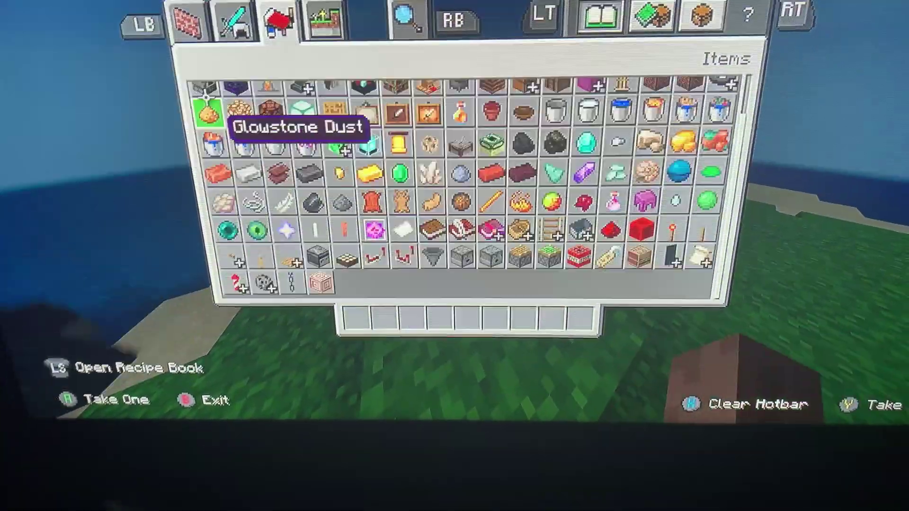
key(Down)
key(Right)
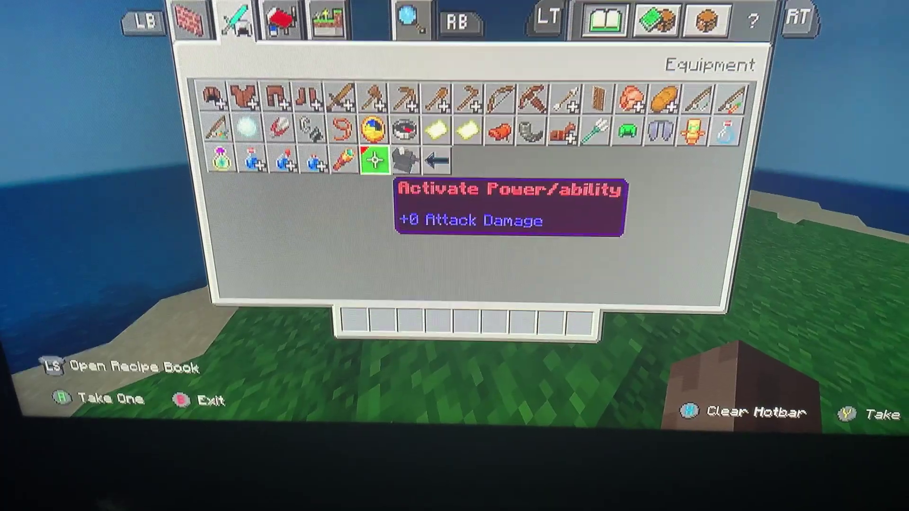
key(Left)
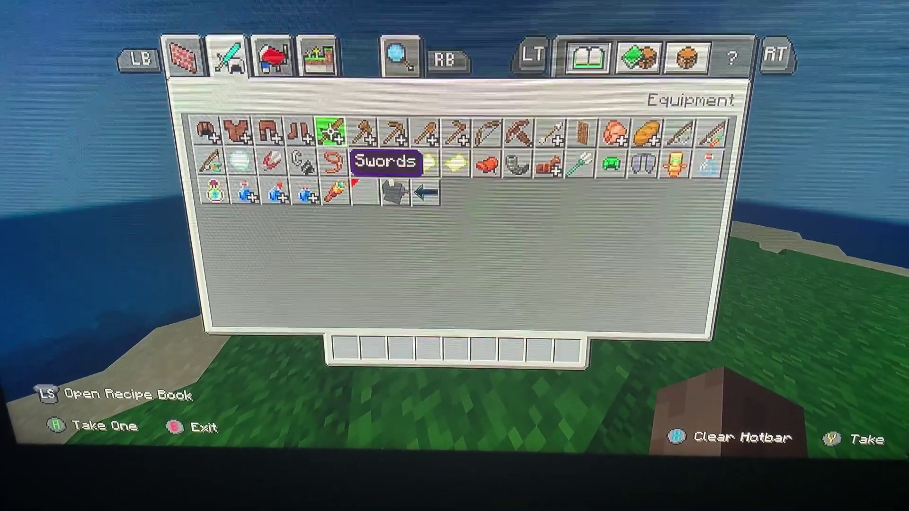
key(Return)
key(Right)
key(Right)
key(Right)
key(Right)
key(Right)
key(Right)
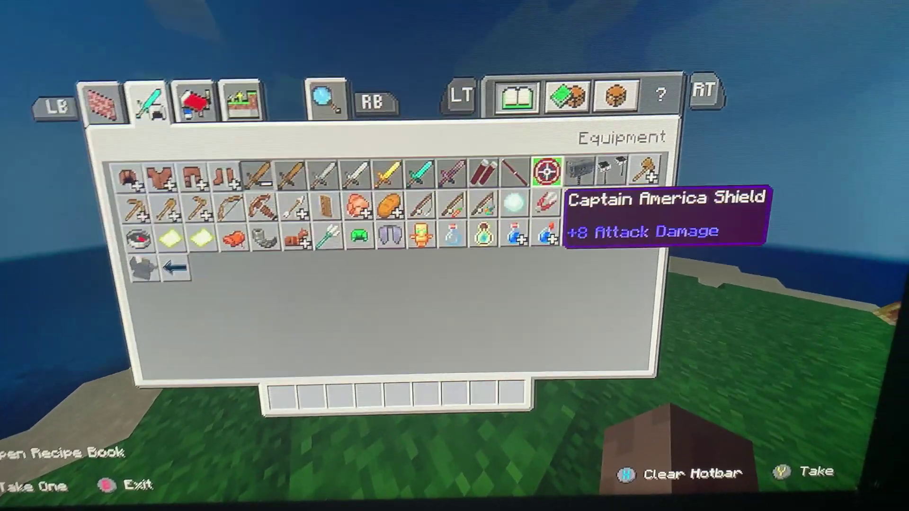
key(Right)
key(Return)
key(Right)
Hold the Marvel hammer, then reopen the creative inventory on Equipment.
key(Escape)
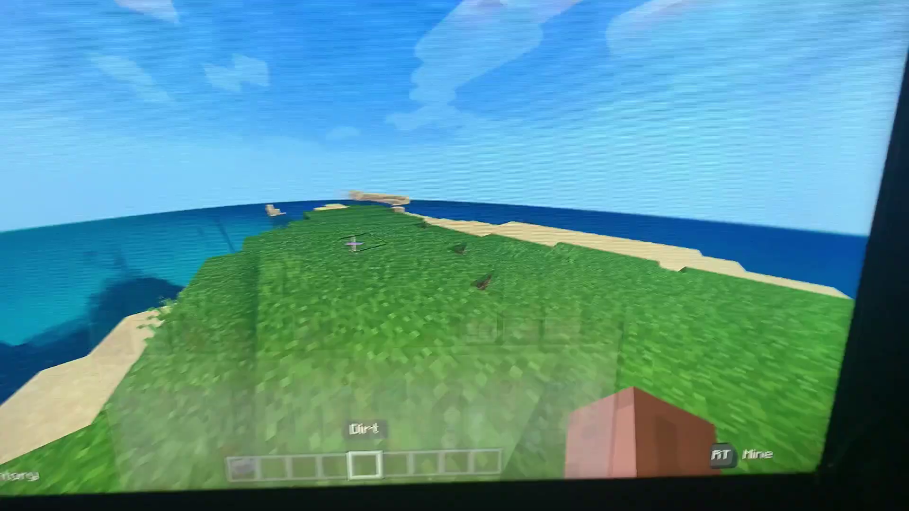
key(1)
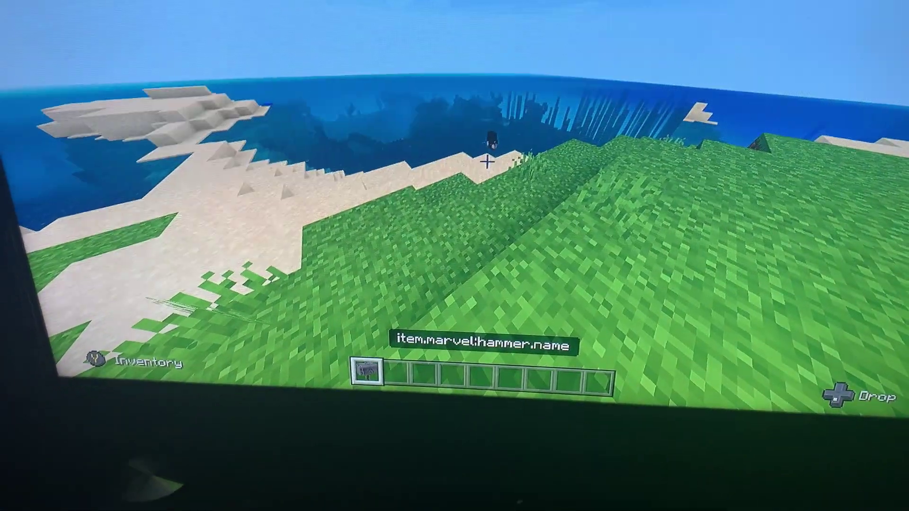
key(e)
key(q)
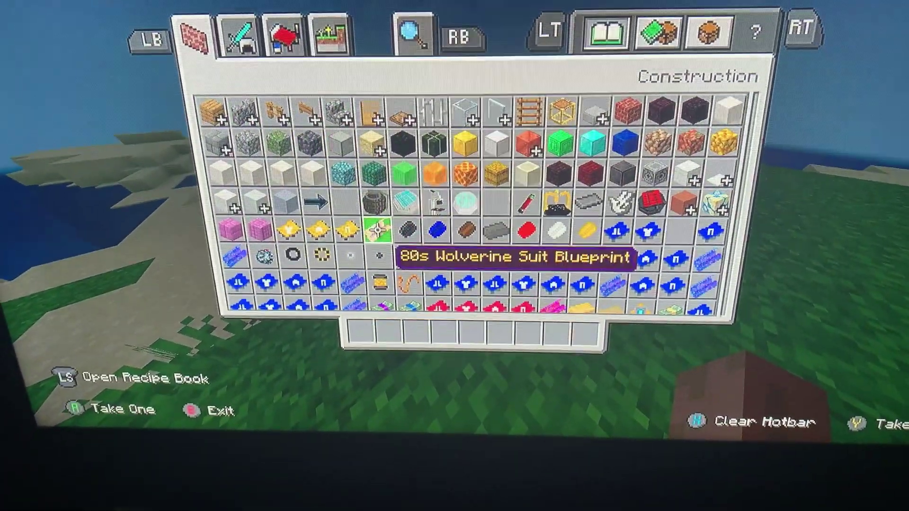
scroll(449, 221, down, 4)
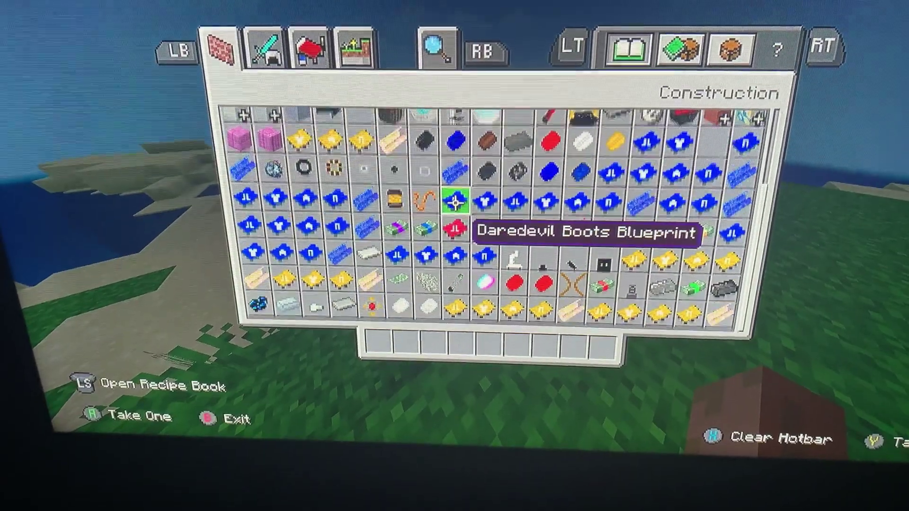
scroll(473, 206, up, 4)
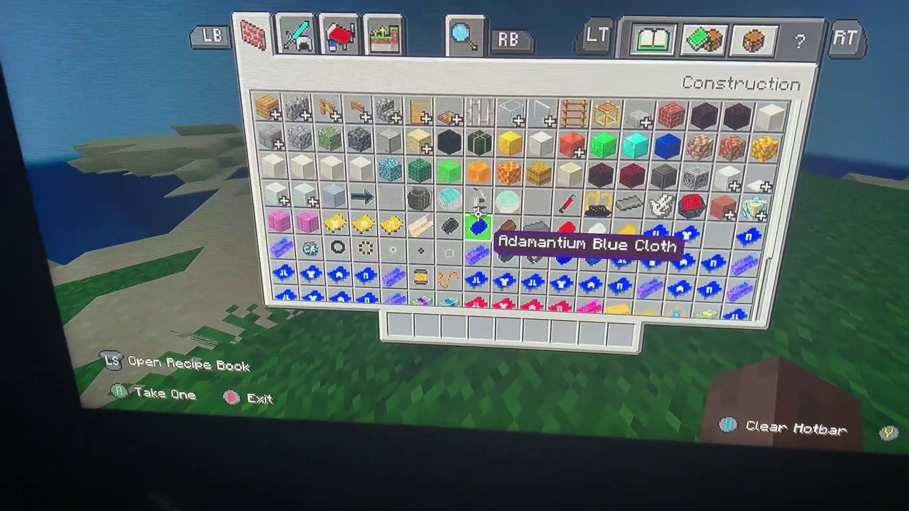
key(e)
Take the John Walker Helmet from the Helmets group into the hotbar.
click(292, 109)
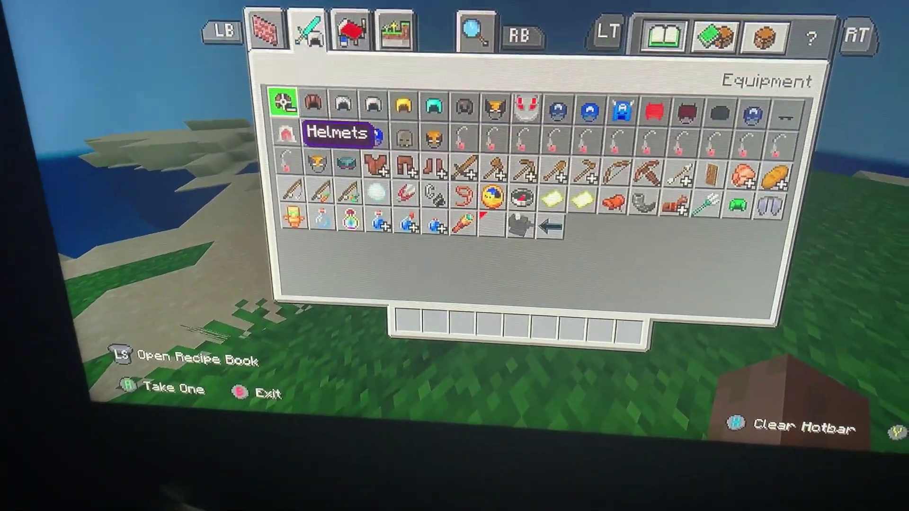
key(Up)
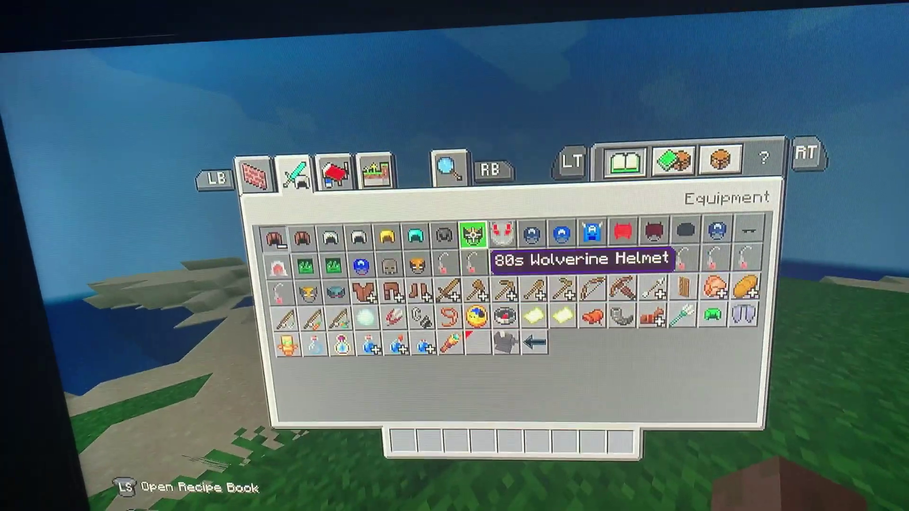
key(Right)
key(Right)
key(Right)
key(Right)
key(Right)
key(Right)
key(Right)
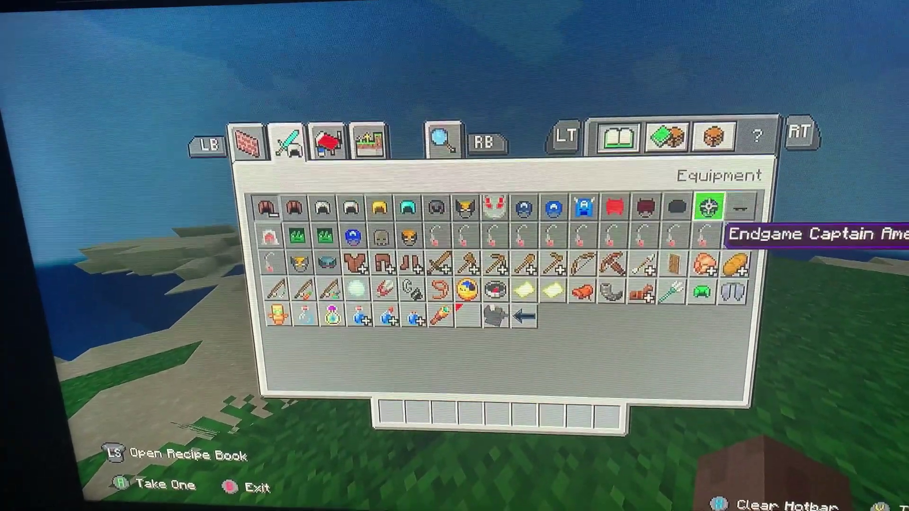
key(Left)
key(Left)
key(Left)
key(Down)
key(Left)
key(Left)
key(Left)
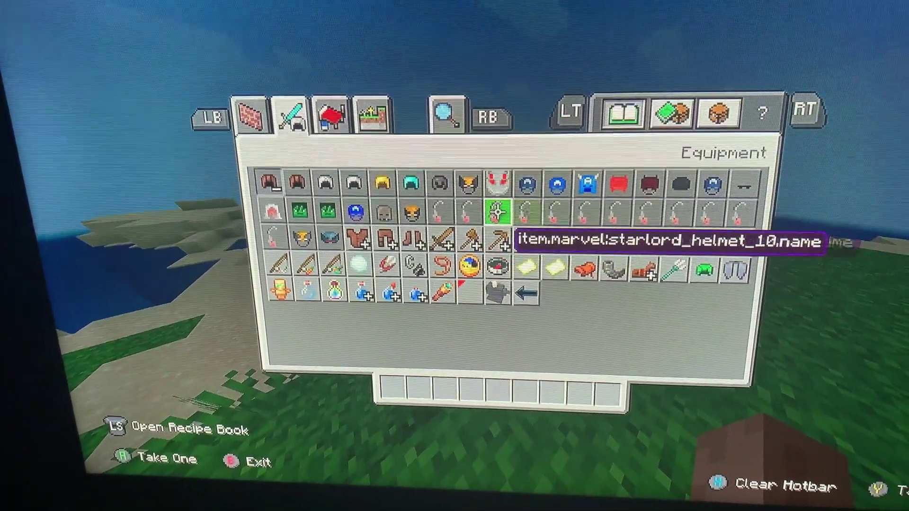
key(Left)
key(Left)
key(Left)
key(Left)
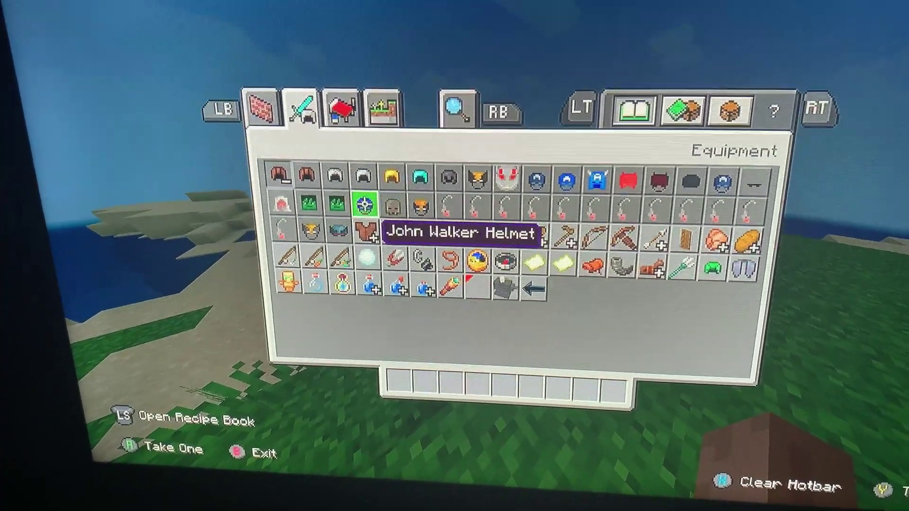
key(Right)
key(Return)
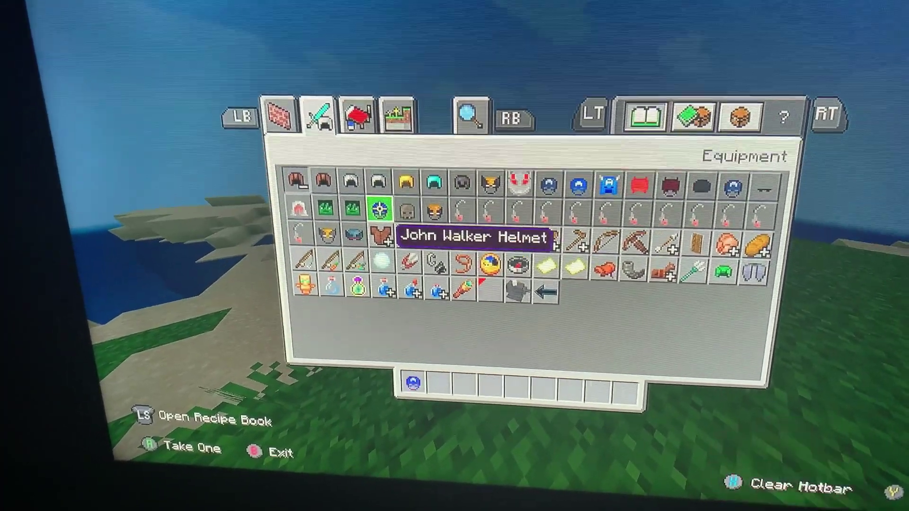
Take the John Walker Chestplate from the Chestplates group.
key(Up)
key(Right)
key(Right)
key(Right)
key(Right)
key(Right)
key(Right)
key(Right)
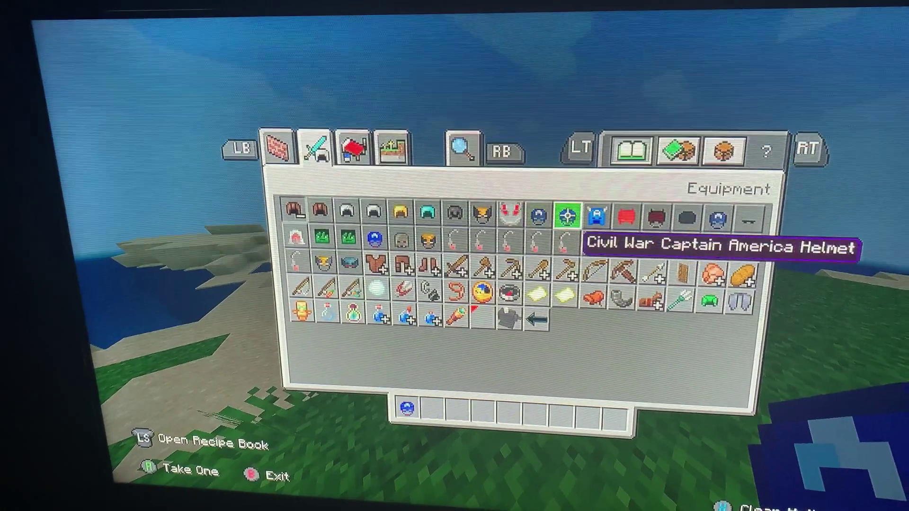
key(Right)
key(Right)
key(Down)
key(Left)
key(Left)
key(Left)
key(Left)
key(Left)
key(Left)
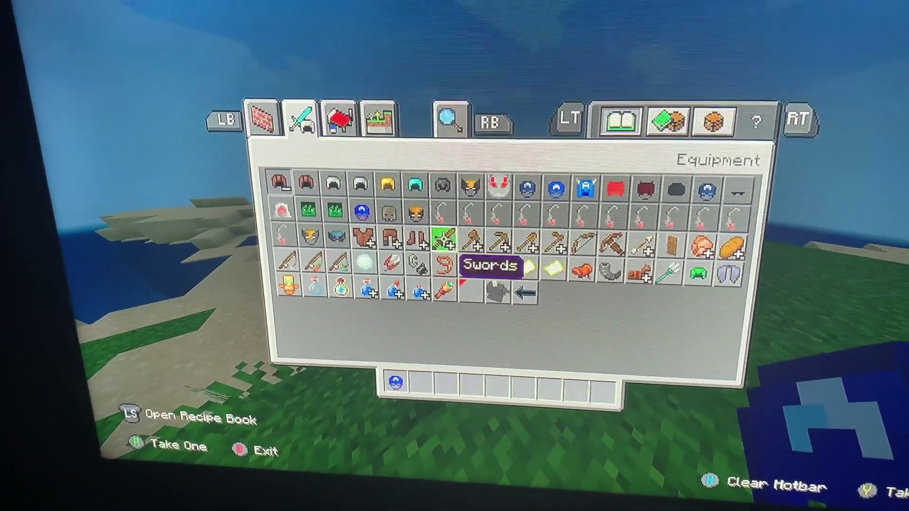
key(Left)
key(Left)
key(Left)
key(Return)
key(Down)
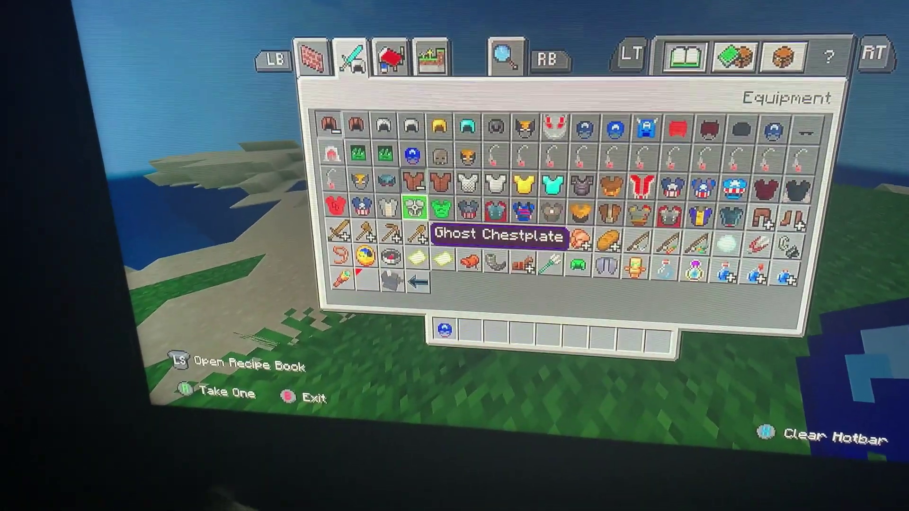
key(Right)
key(Right)
key(Right)
key(Right)
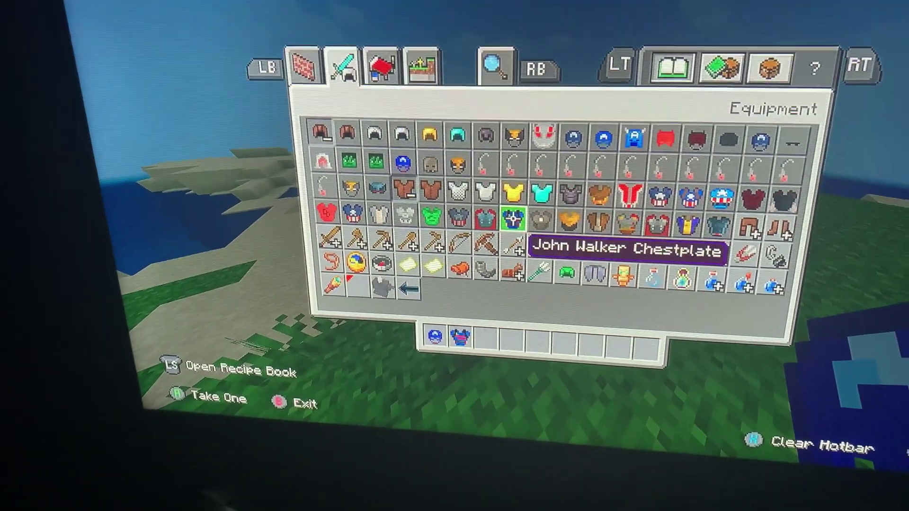
key(Right)
key(Right)
key(Right)
key(Right)
key(Right)
key(Right)
Take the John Walker Leggings from the Leggings group into the hotbar.
key(Return)
key(Down)
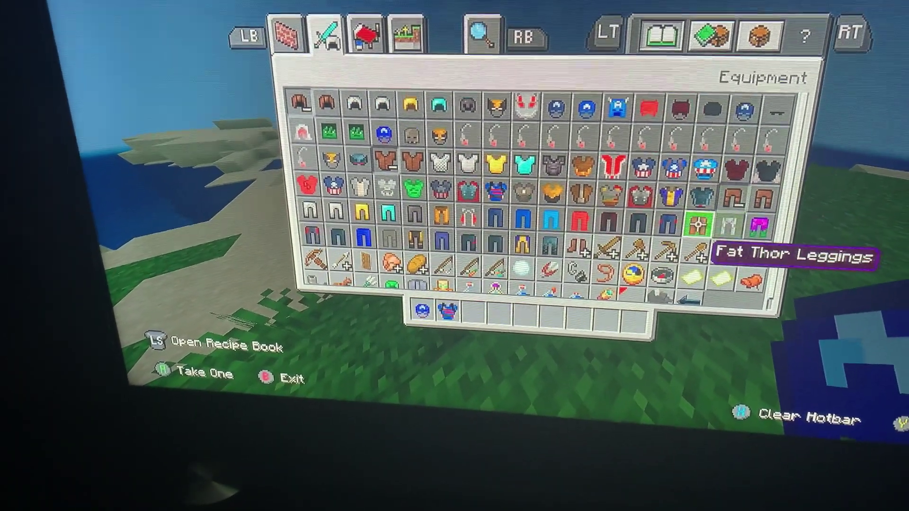
key(Up)
key(Left)
key(Left)
key(Left)
key(Left)
key(Down)
key(Left)
key(Left)
key(Left)
key(Left)
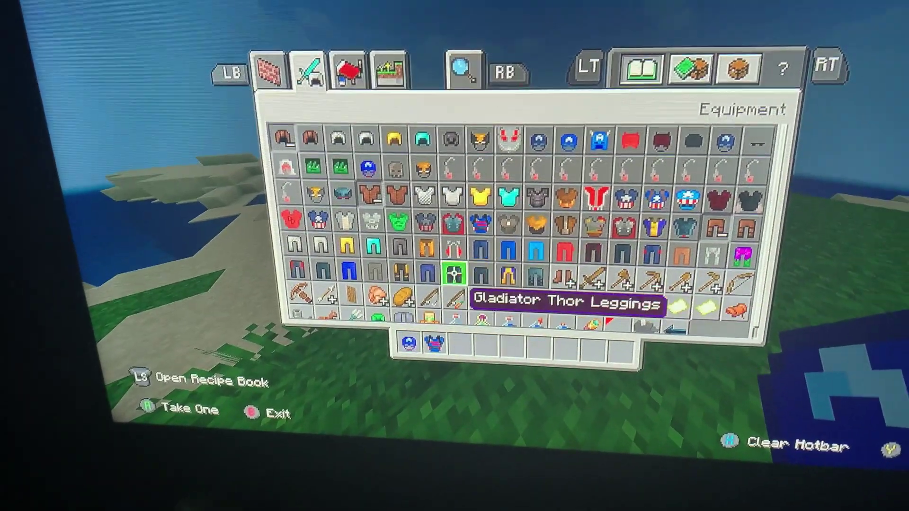
key(Left)
key(Left)
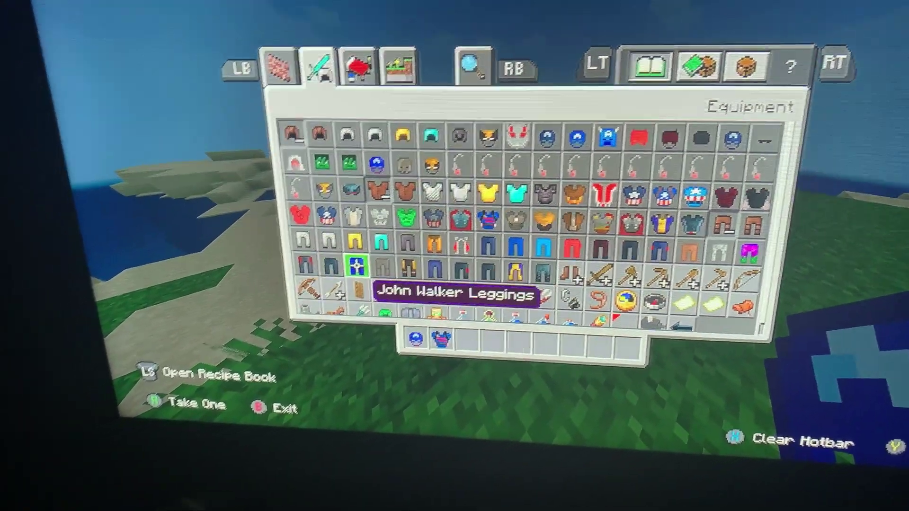
click(332, 274)
click(575, 259)
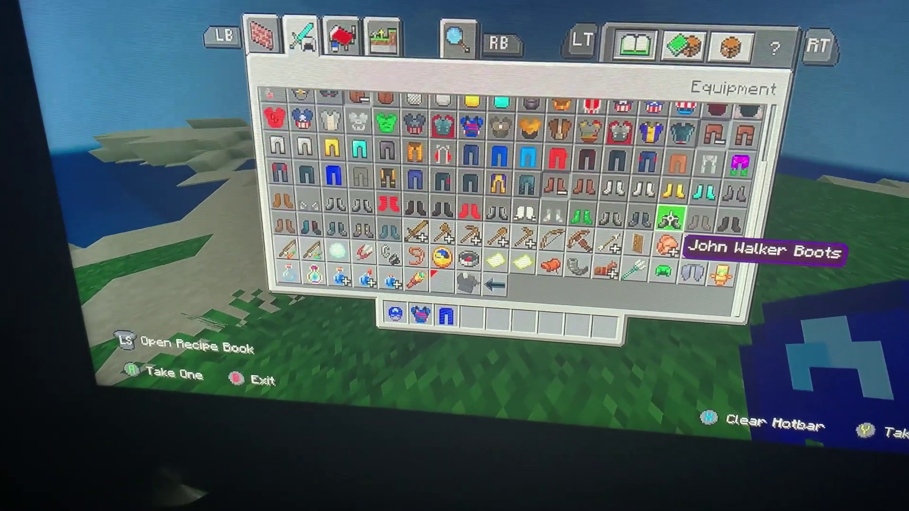
Equip the John Walker Leggings and Boots from the hotbar and check the suit in third person.
key(Escape)
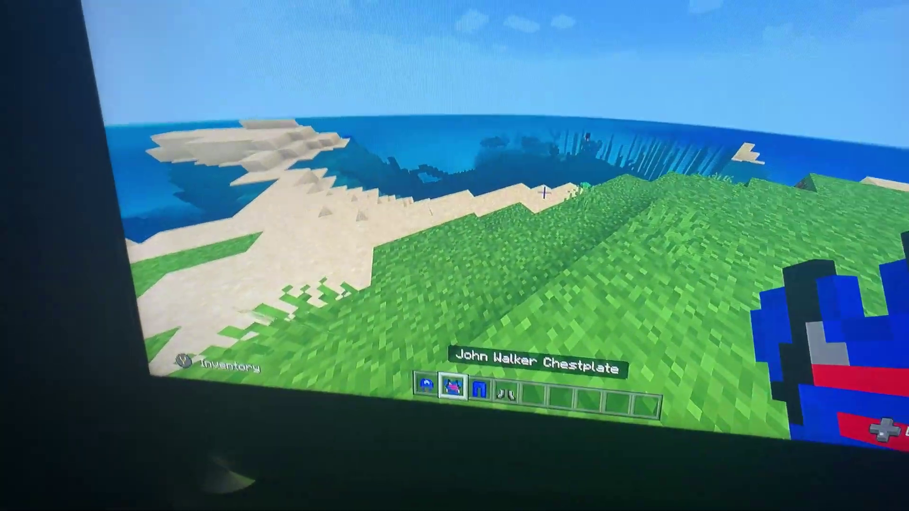
key(3)
key(4)
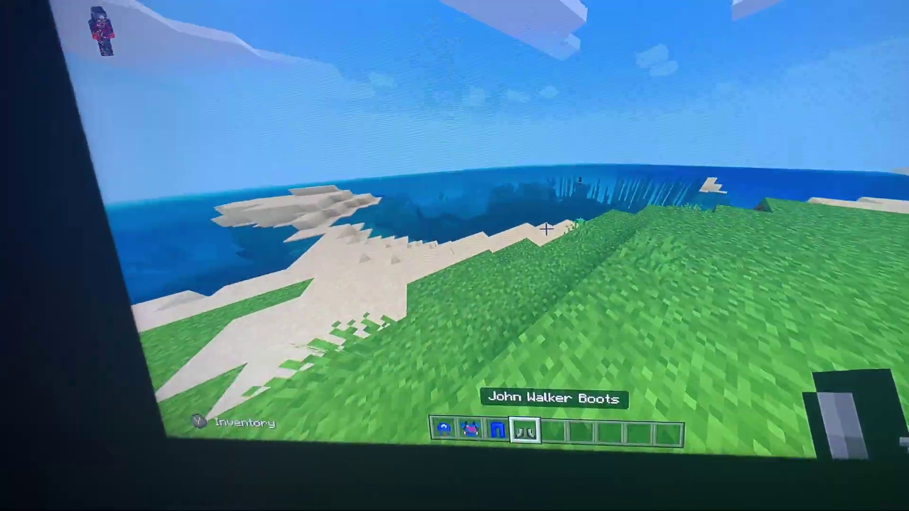
key(F5)
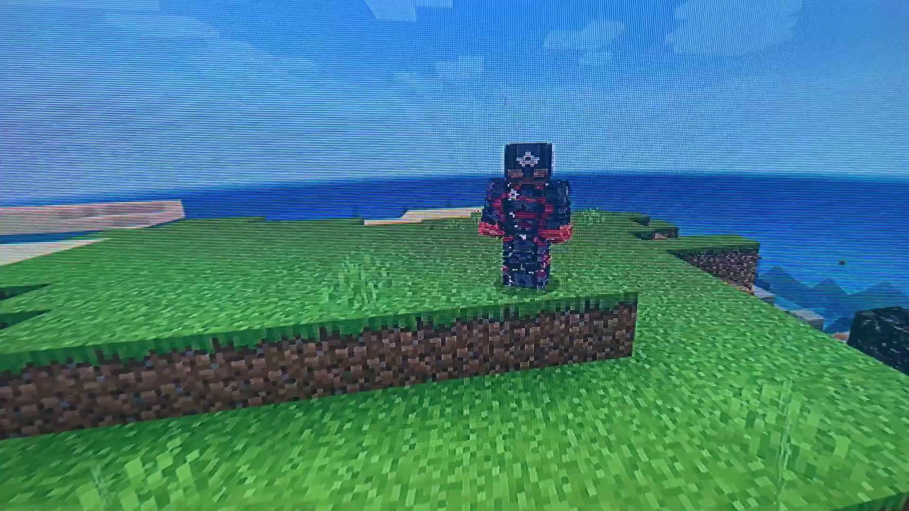
key(F5)
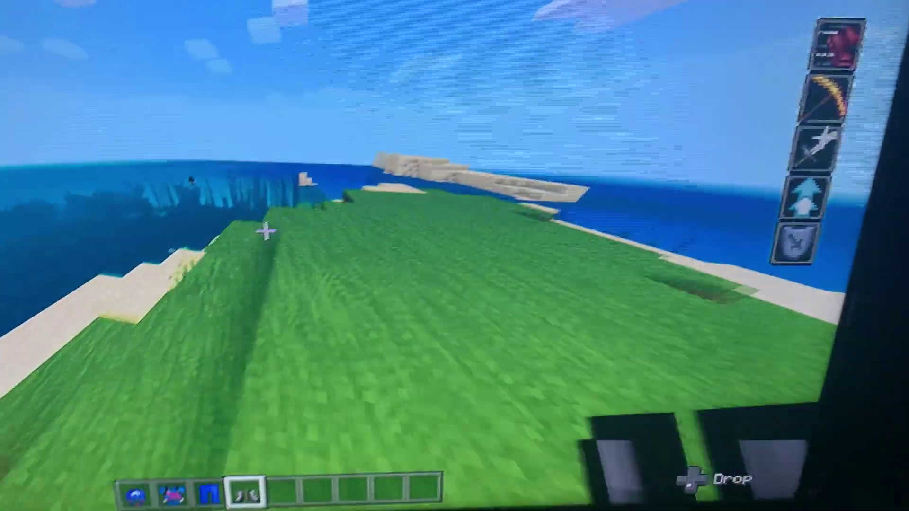
Confirm Haste II, Strength V, Jump Boost and Resistance IV are active, then view the suit from the front.
key(e)
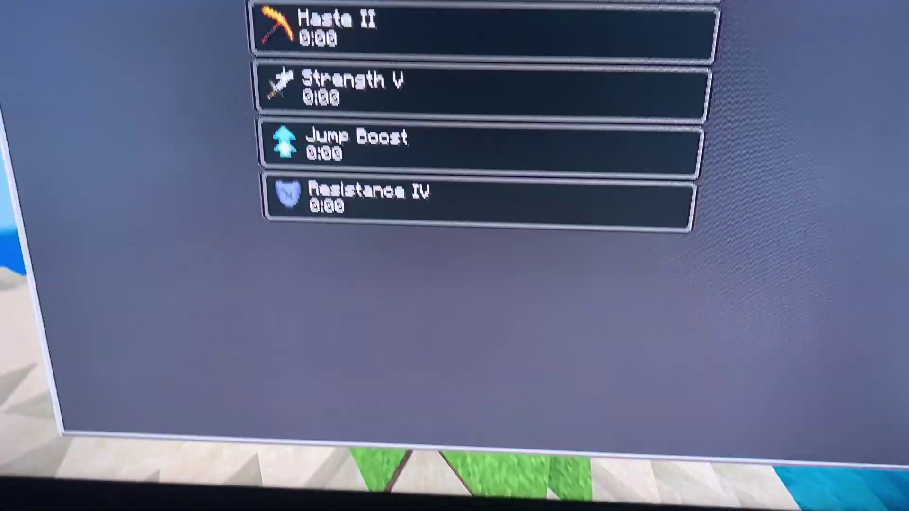
key(e)
key(F5)
key(F5)
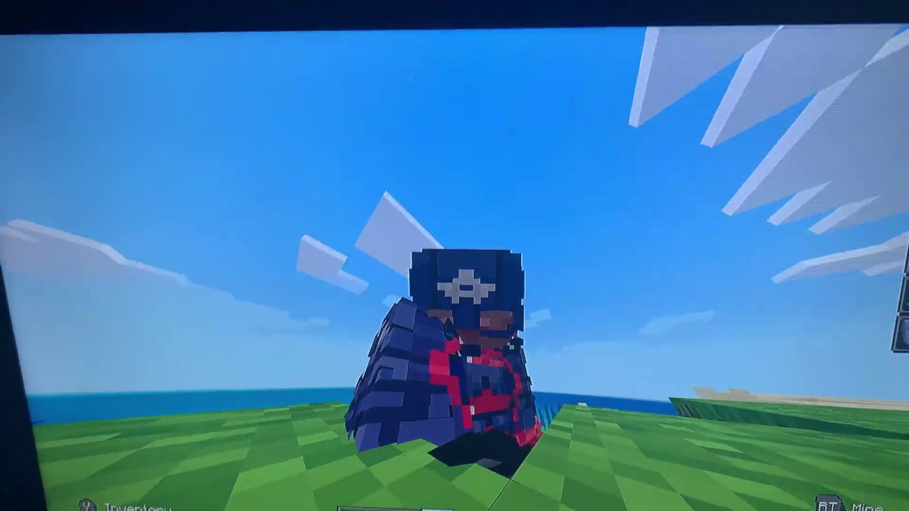